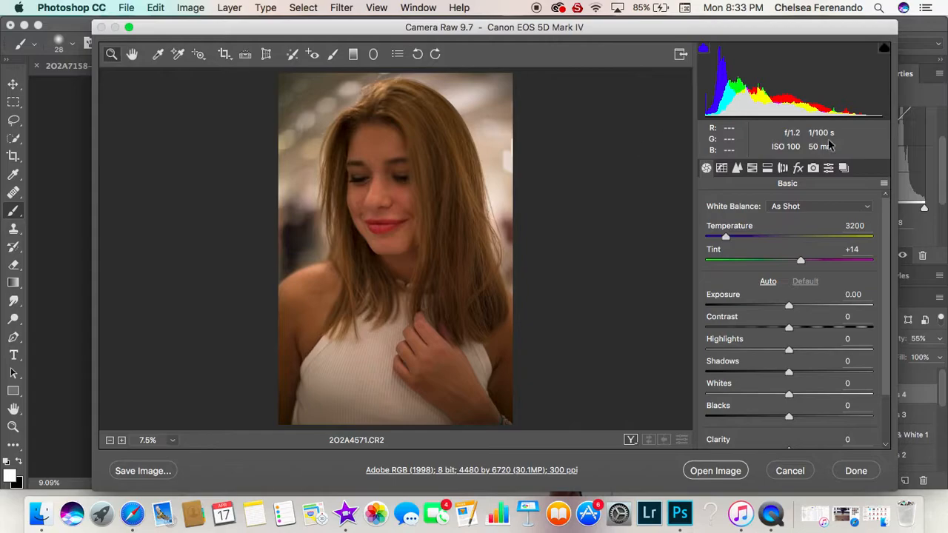
- Set the photo's camera calibration profile to Camera Standard
left_click(811, 167)
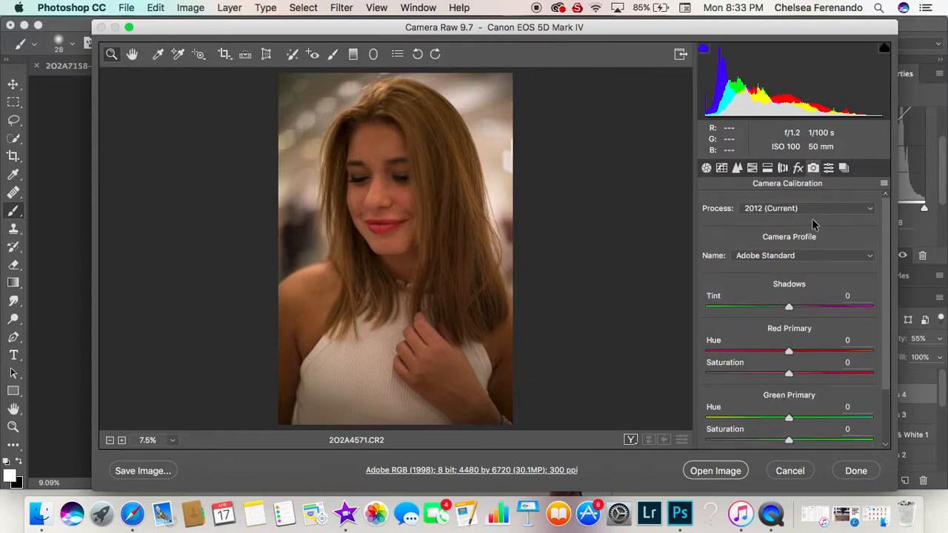
left_click(807, 259)
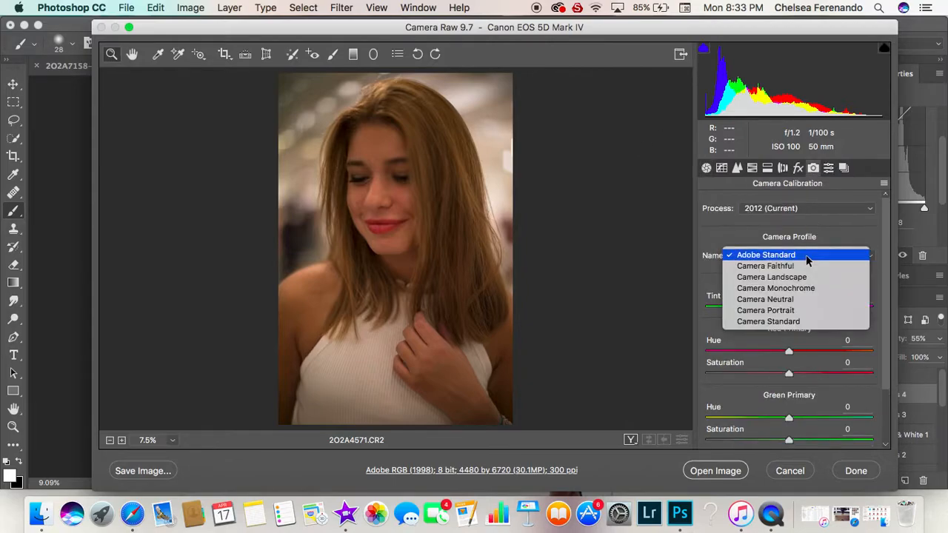
left_click(792, 323)
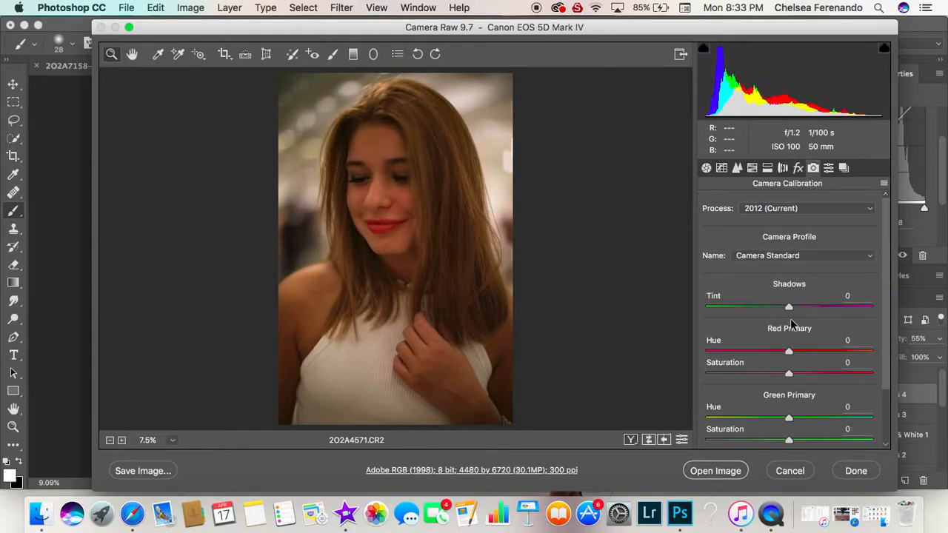
scroll(762, 245, "down", 1)
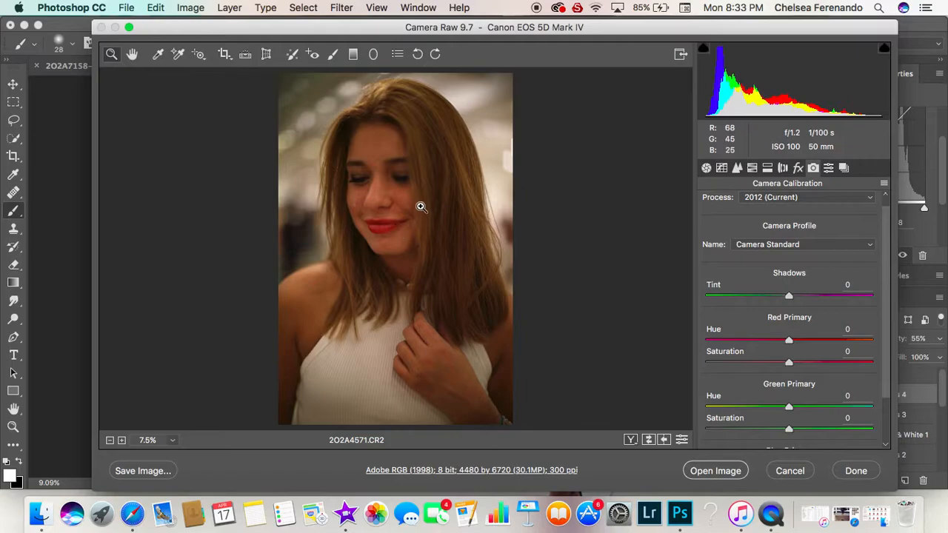
- Switch the camera profile to Adobe Standard for comparison and return it to Camera Standard
left_click(859, 245)
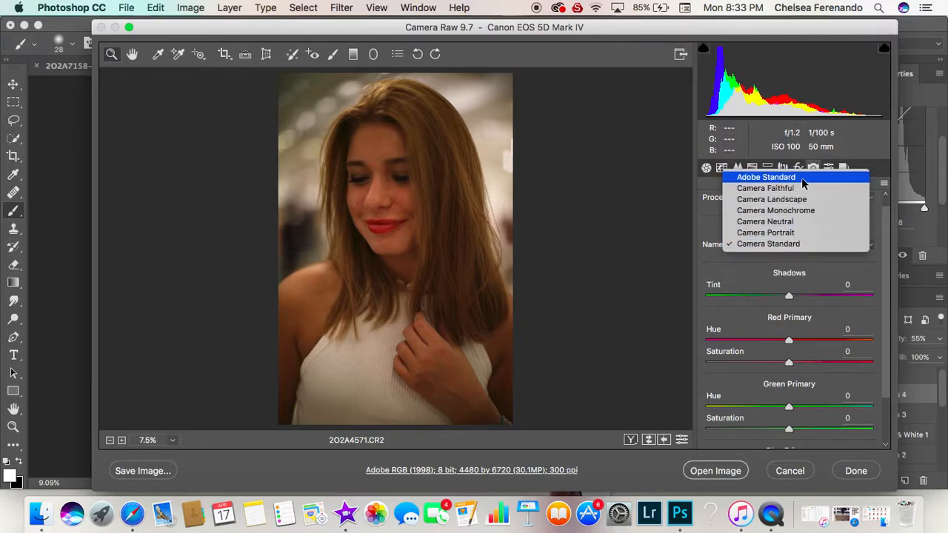
left_click(801, 178)
left_click(821, 244)
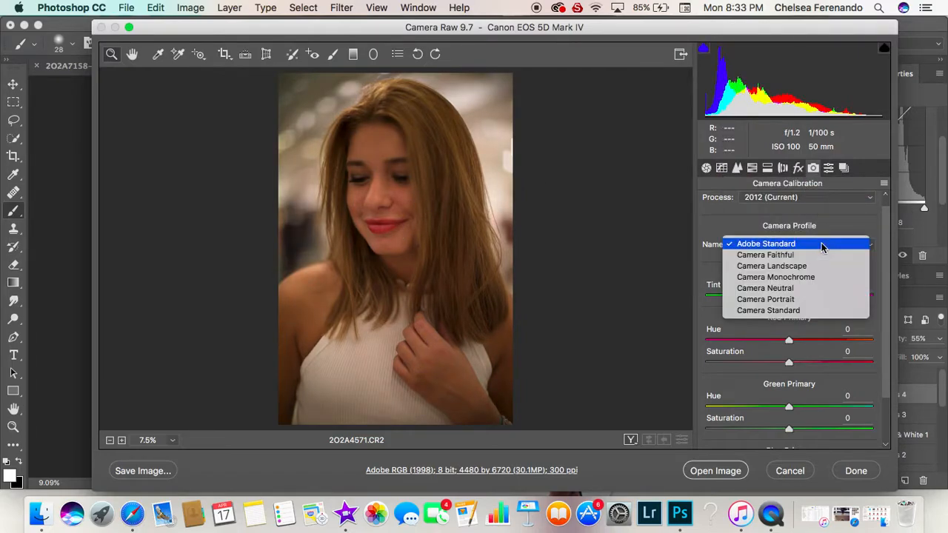
left_click(794, 311)
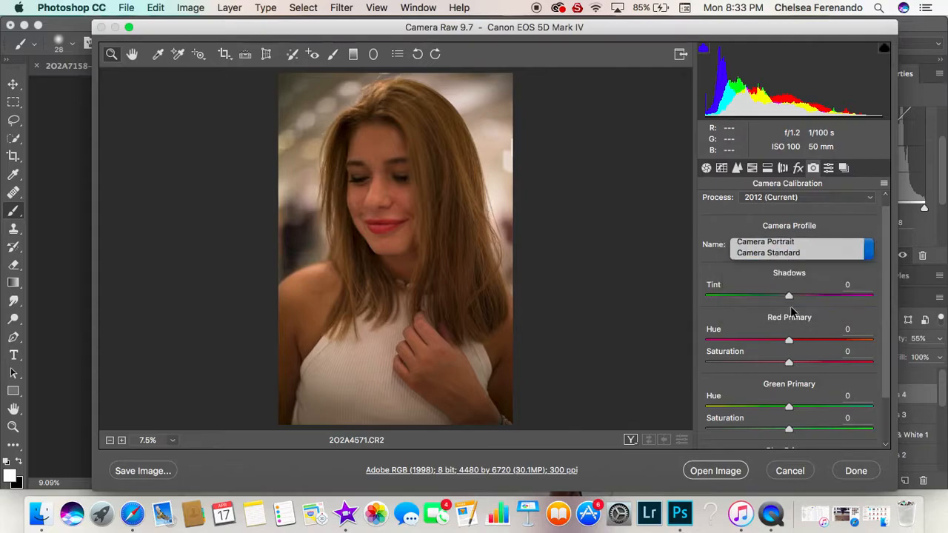
- Try the Camera Portrait, Neutral, Monochrome, Landscape and Faithful profiles on the photo, ending back on Camera Standard
left_click(831, 246)
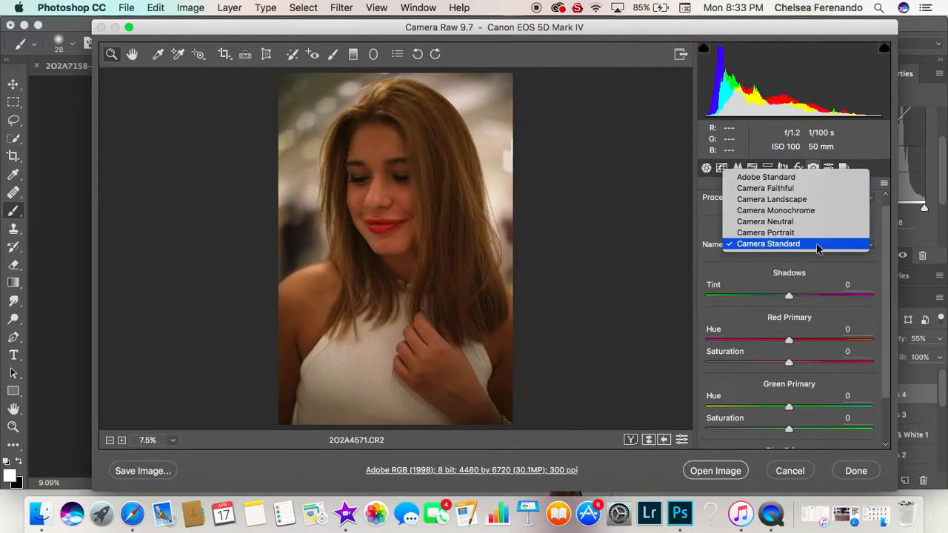
left_click(811, 240)
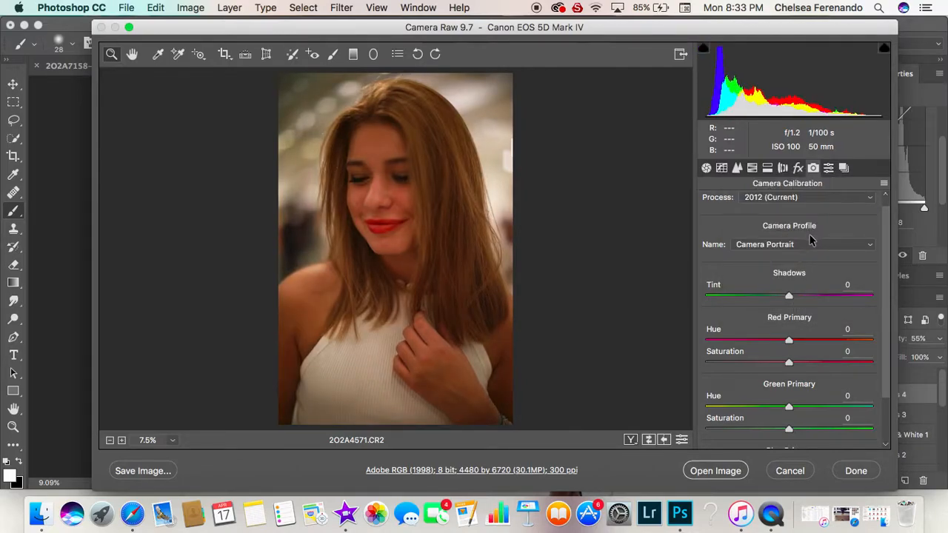
left_click(810, 245)
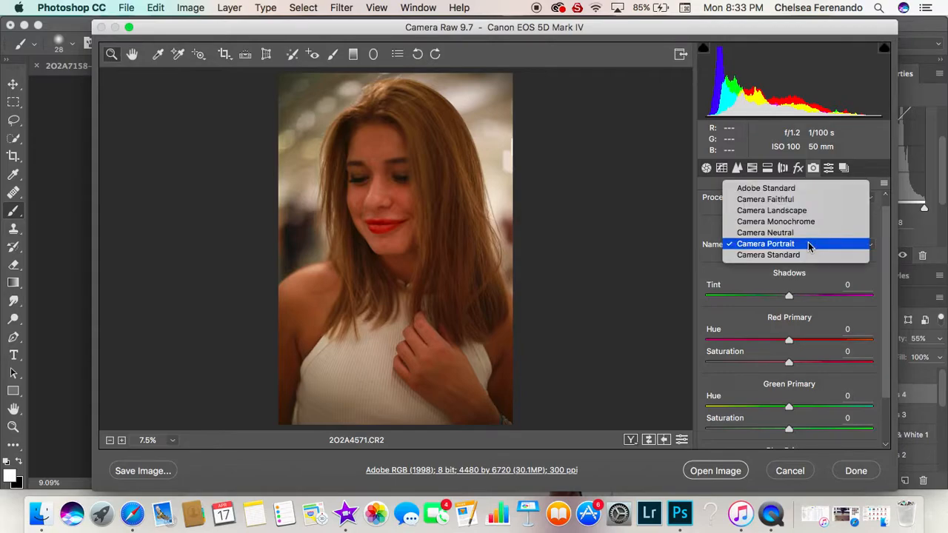
left_click(805, 236)
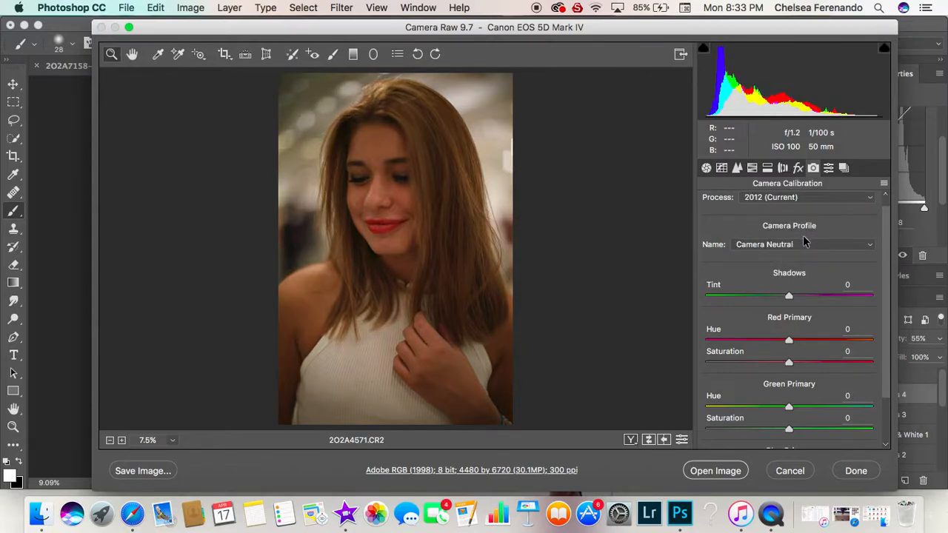
left_click(804, 242)
left_click(800, 235)
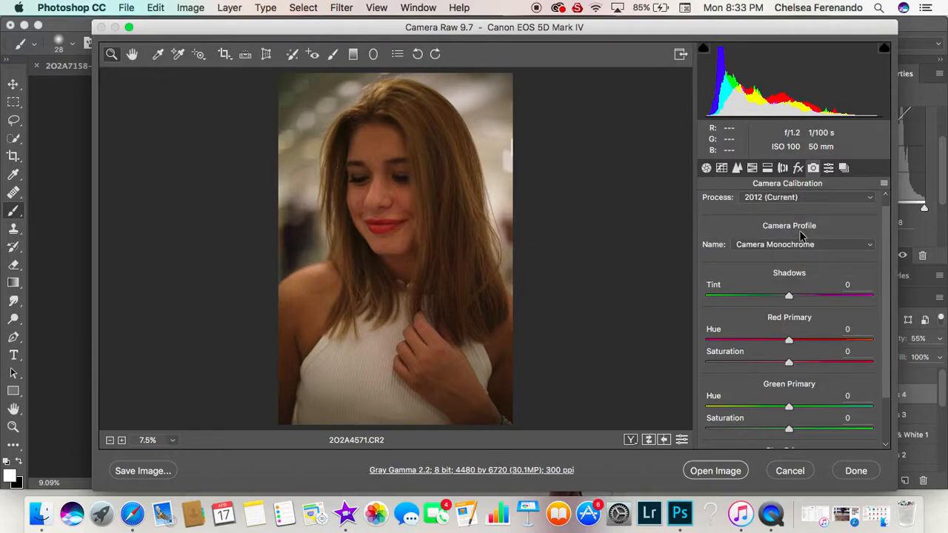
left_click(800, 245)
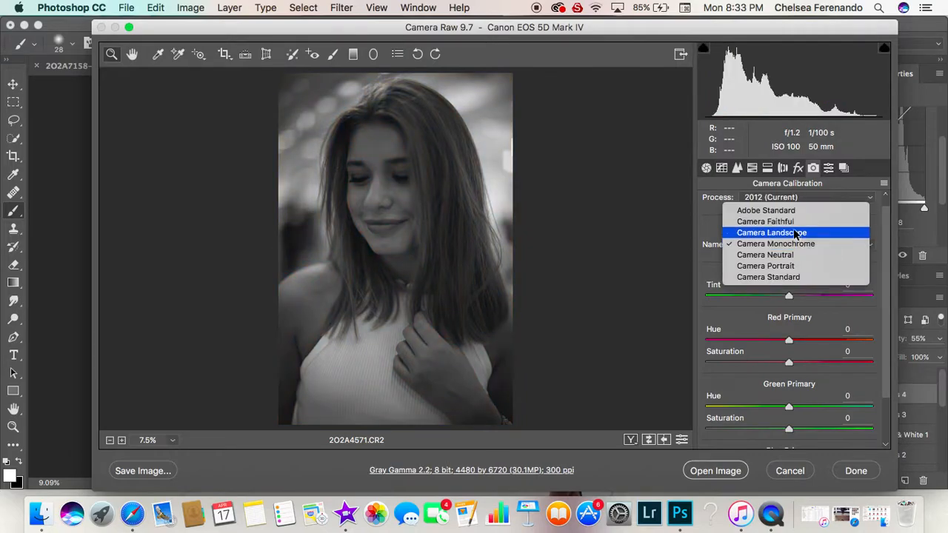
left_click(795, 233)
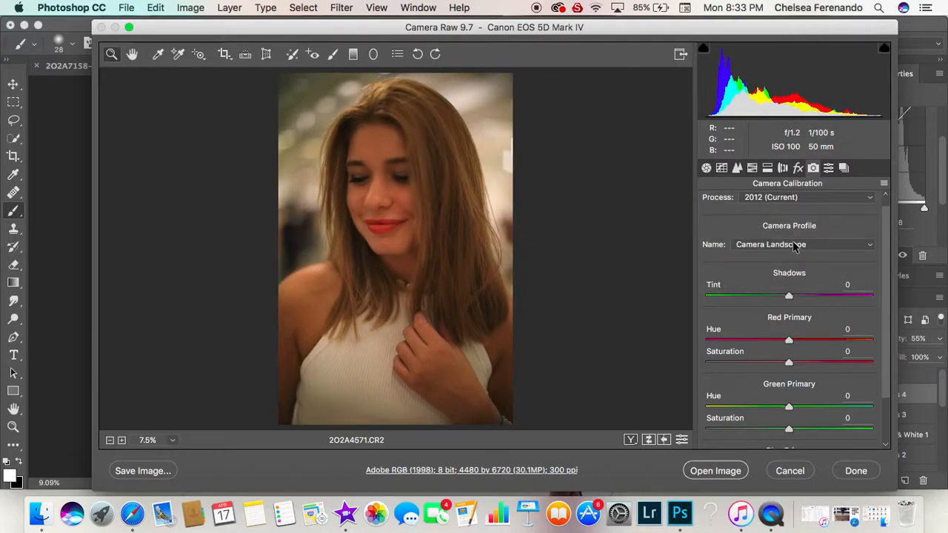
left_click(793, 242)
left_click(792, 234)
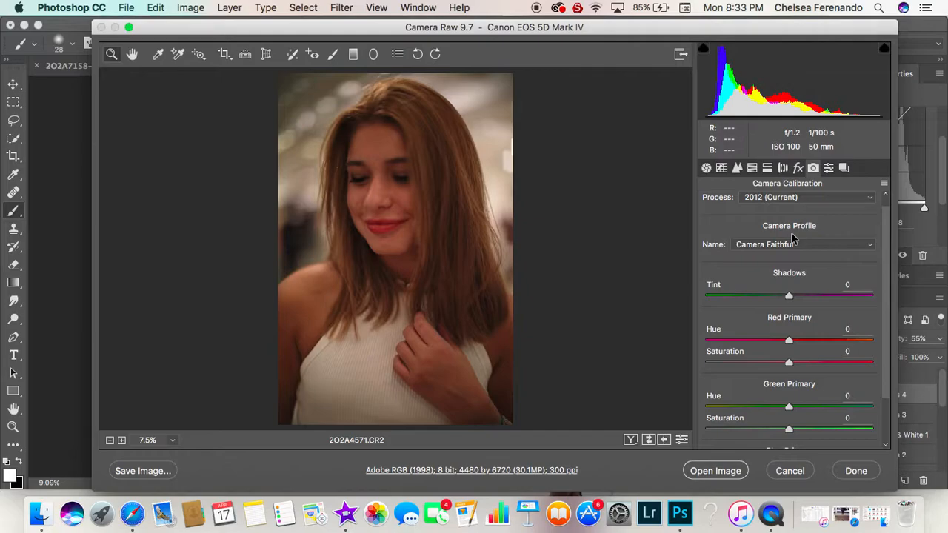
left_click(792, 243)
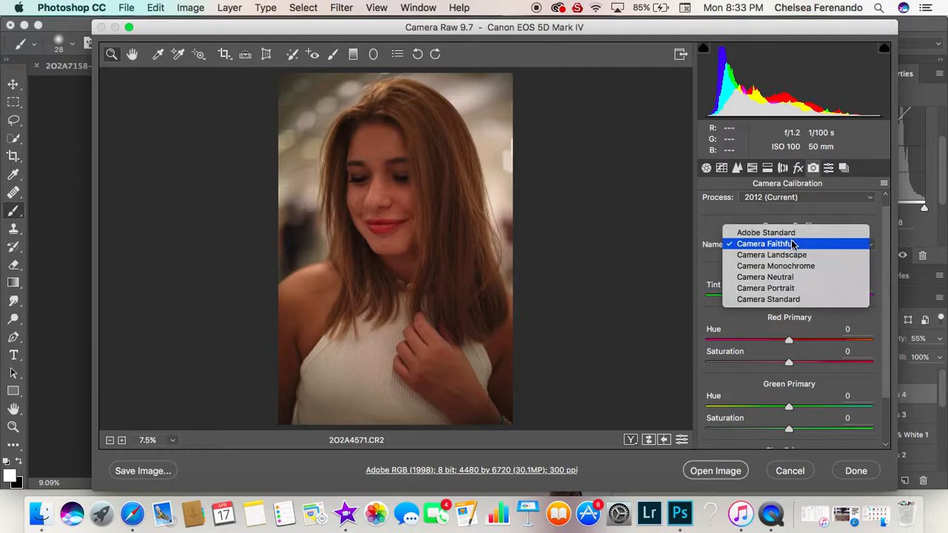
left_click(794, 300)
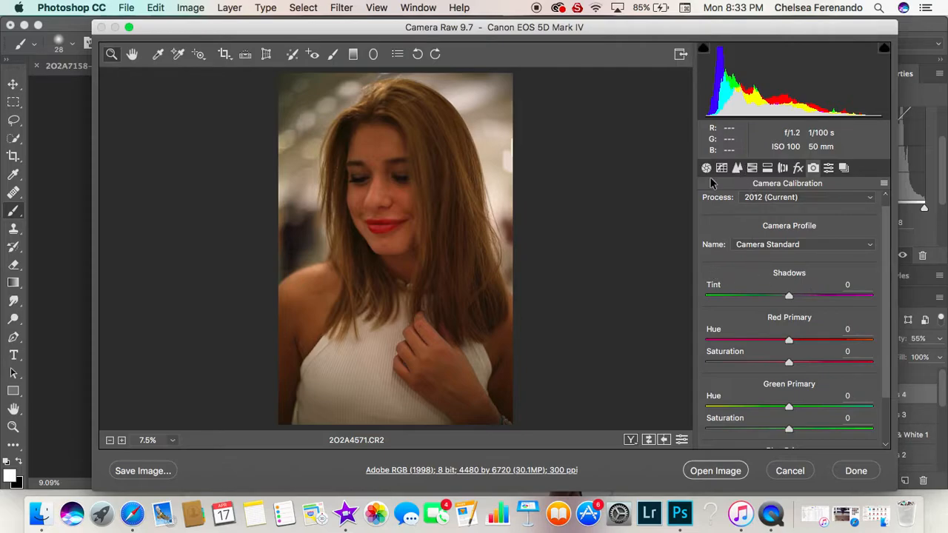
- Strongly increase the photo's sharpening amount
left_click(739, 168)
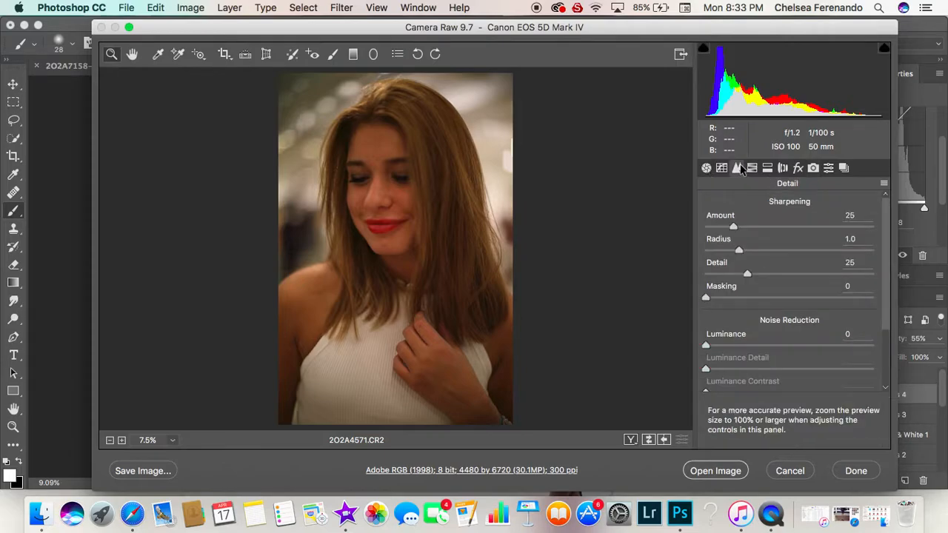
left_click_drag(733, 227, 873, 227)
- Set the photo's Clarity to +6 and show the before and after versions side by side
left_click(706, 169)
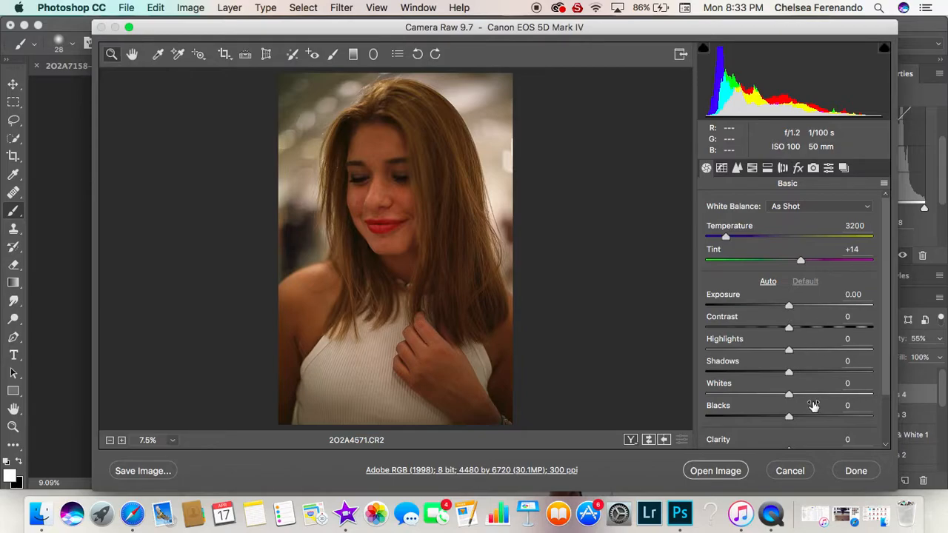
scroll(800, 363, "down", 2)
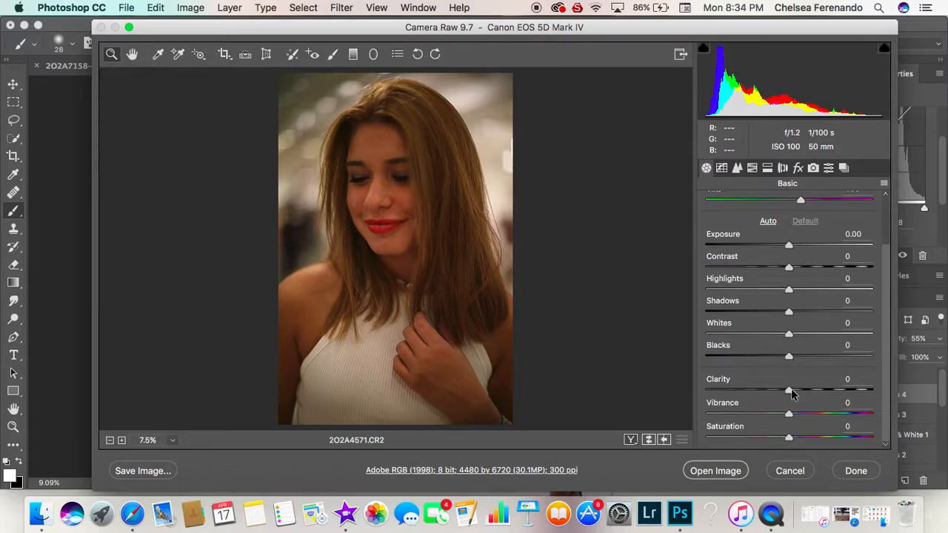
left_click_drag(790, 390, 796, 389)
left_click(630, 439)
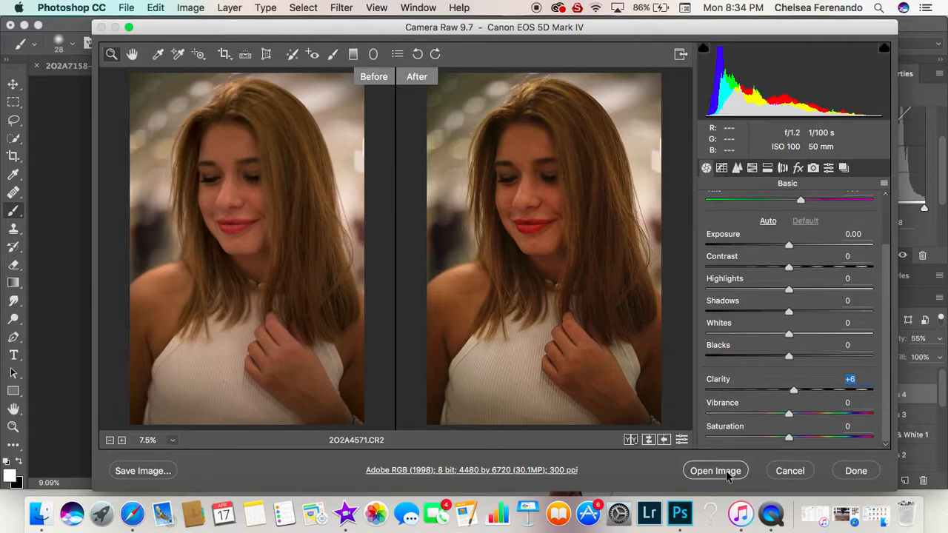
- Lower the white balance temperature slightly and open the raw image in Photoshop for layered editing
scroll(745, 295, "up", 2)
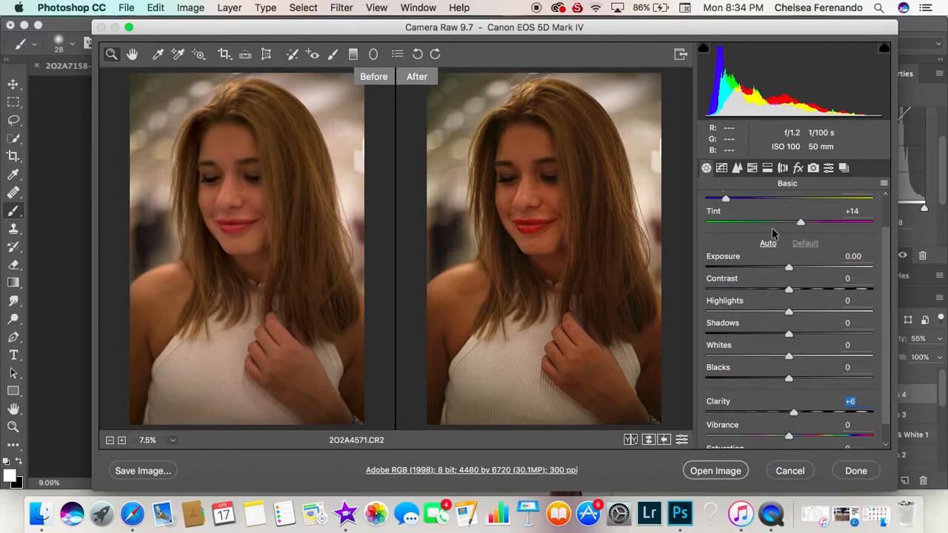
left_click(726, 201)
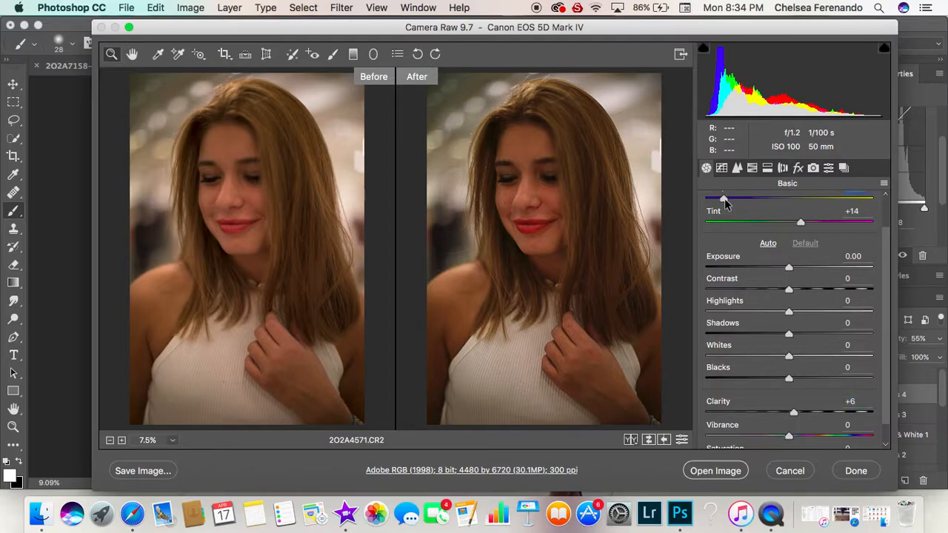
left_click(707, 471)
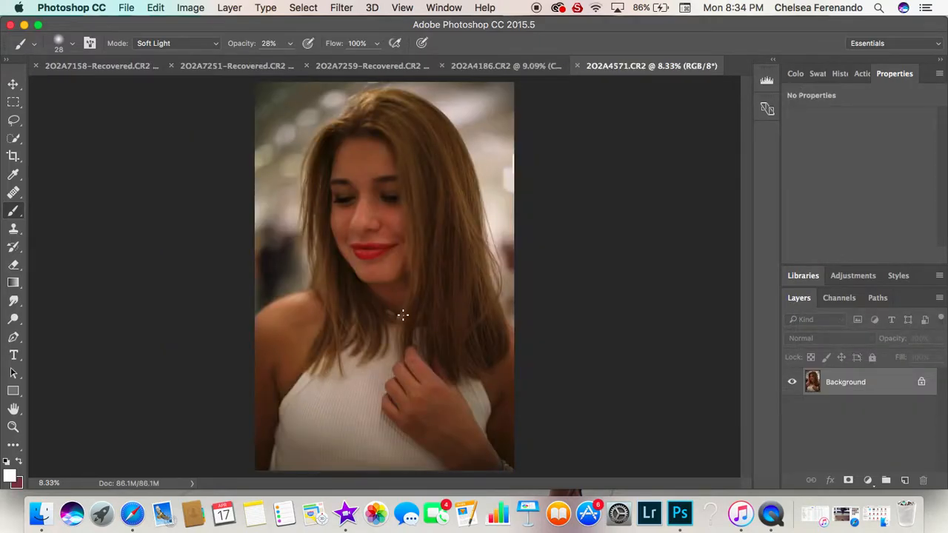
left_click(230, 9)
mouse_move(324, 183)
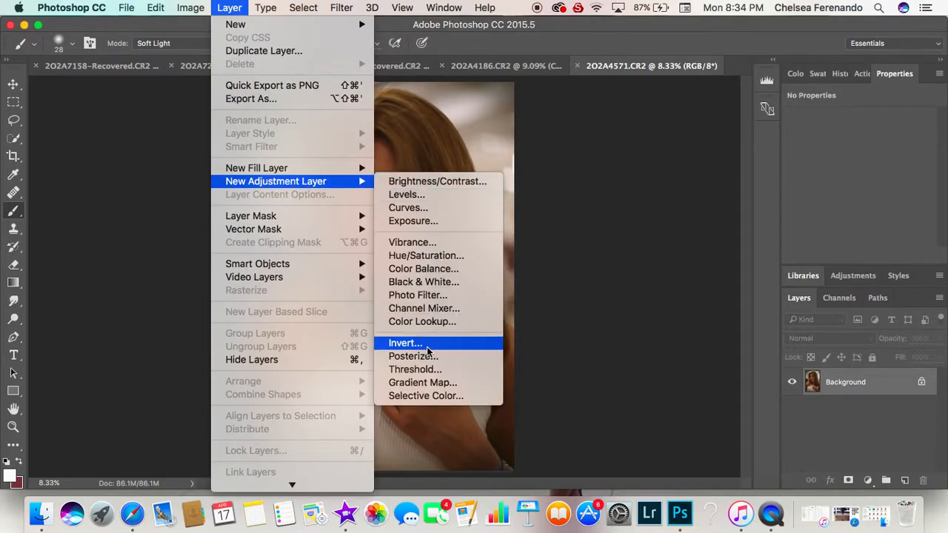
left_click(649, 258)
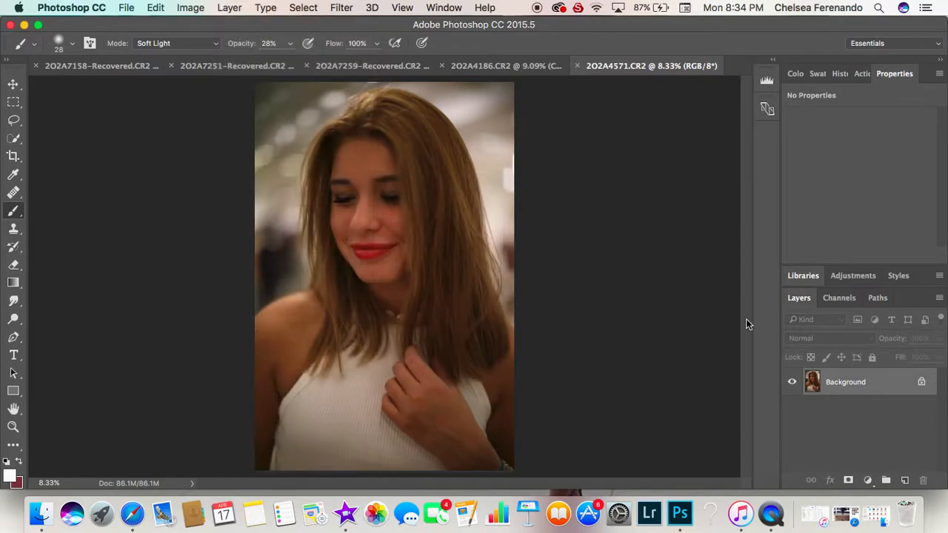
- Create a new layer group above the Background layer
left_click(888, 480)
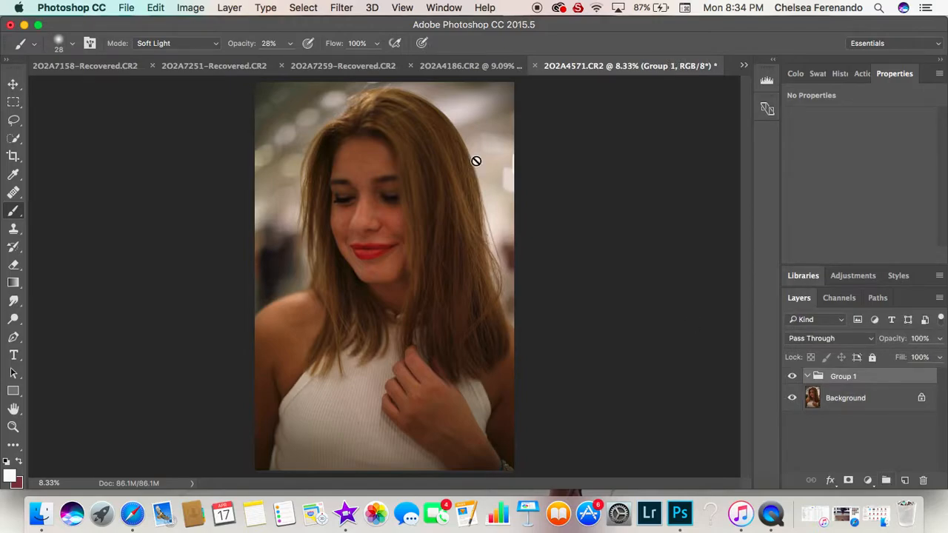
left_click(237, 9)
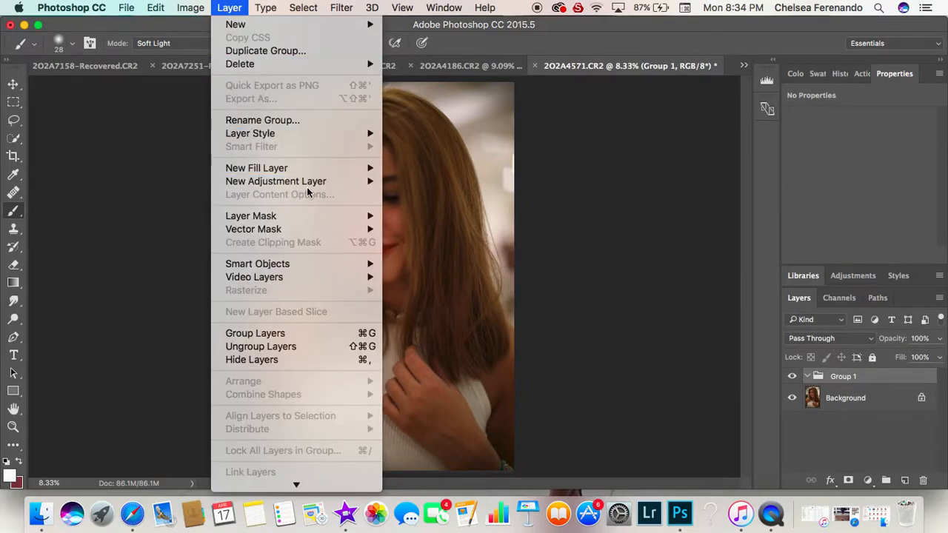
mouse_move(363, 181)
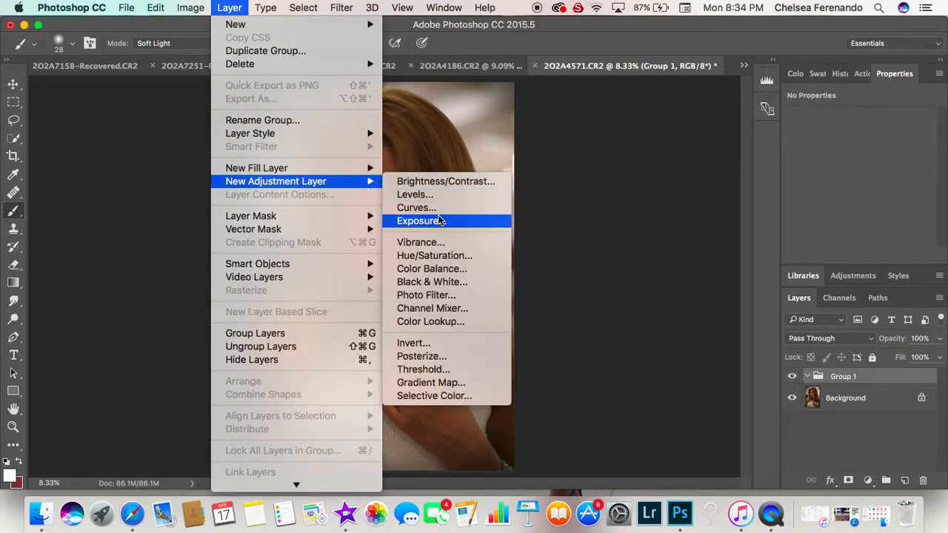
left_click(433, 217)
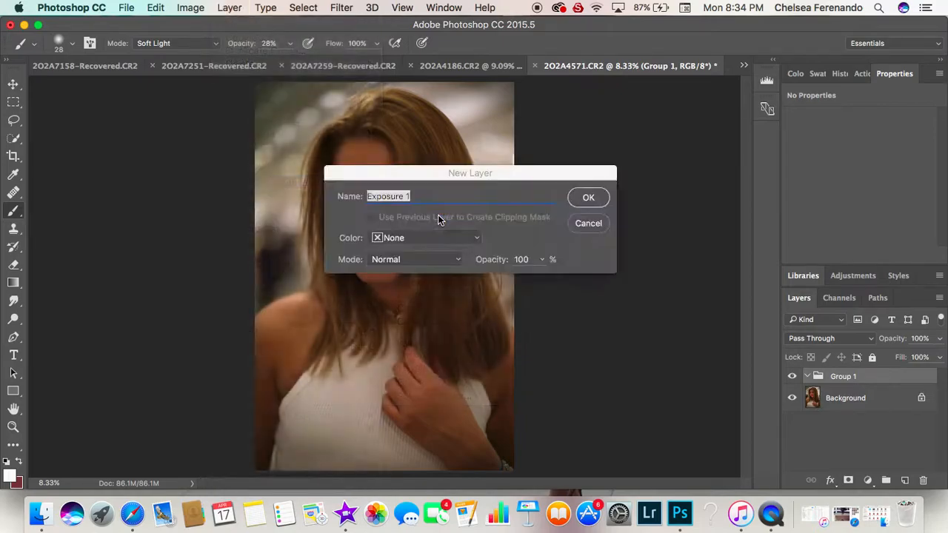
left_click(590, 224)
- Add a Curves adjustment layer with Normal mode and 100% opacity inside the new layer group
left_click(230, 8)
left_click(231, 10)
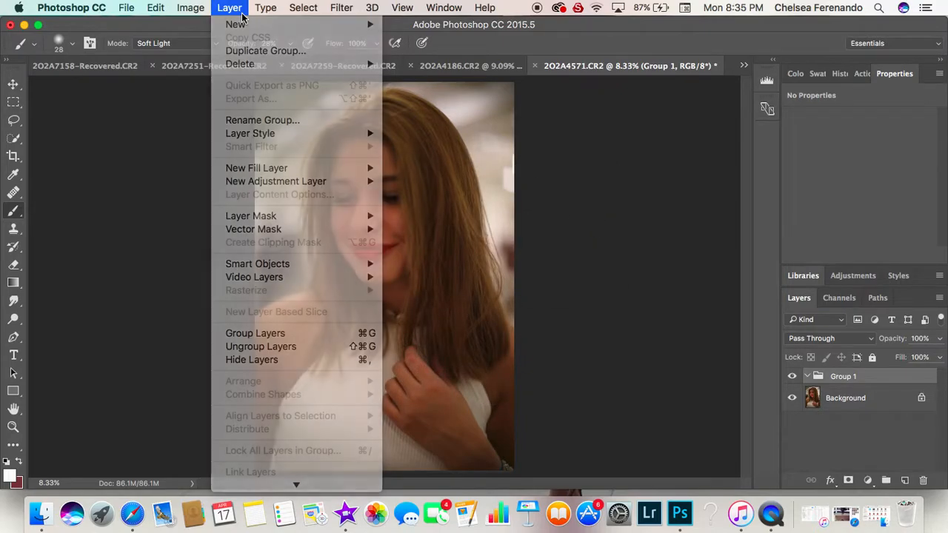
left_click(230, 7)
mouse_move(333, 181)
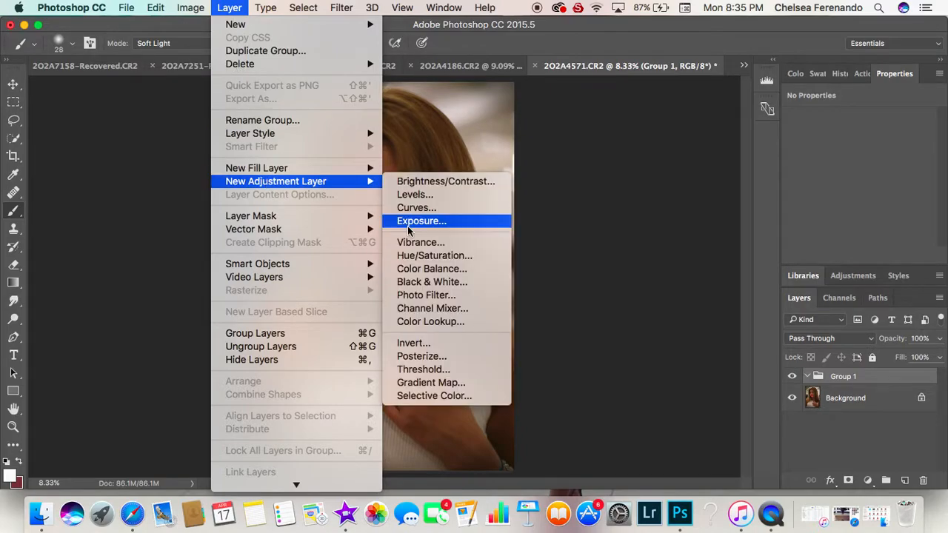
left_click(440, 208)
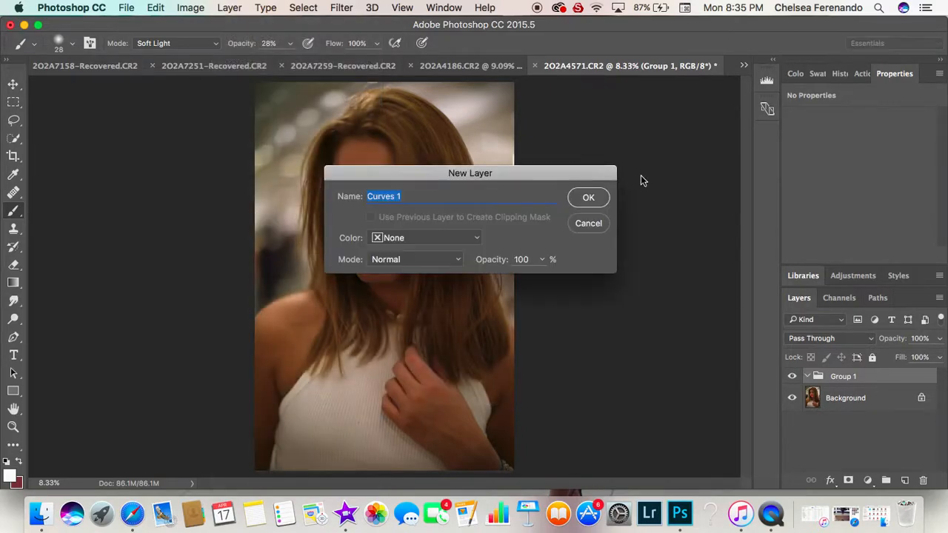
left_click(596, 197)
- Shape the Curves adjustment with an upper point raised to brighten the highlights and a second point in the lower midtones
left_click(872, 203)
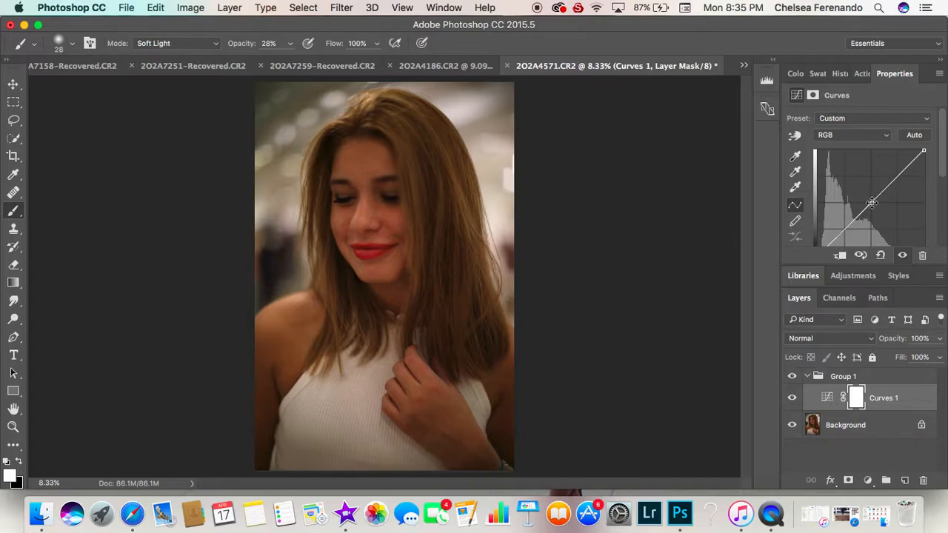
left_click(898, 174)
left_click_drag(898, 174, 897, 171)
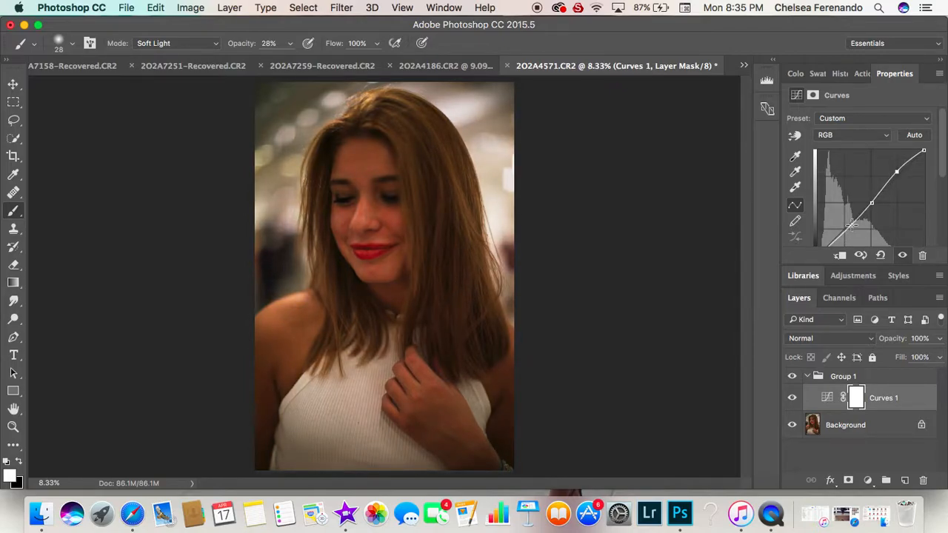
left_click_drag(872, 204, 855, 220)
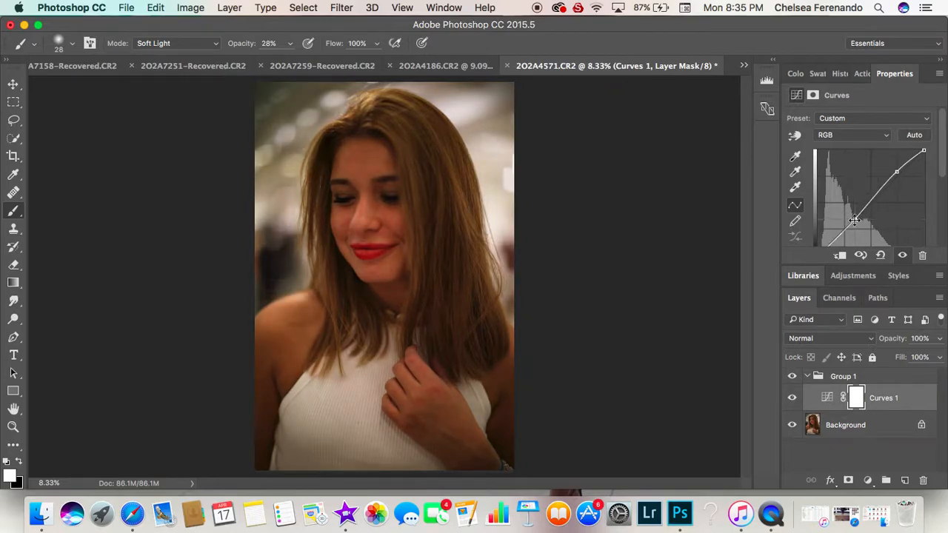
- Toggle the visibility of the Curves 1 layer and Group 1 to compare the portrait with and without the curve
left_click(795, 399)
left_click(795, 399)
left_click(794, 398)
left_click(795, 398)
left_click(794, 399)
left_click(794, 399)
left_click(793, 376)
left_click(793, 377)
left_click(230, 8)
mouse_move(348, 182)
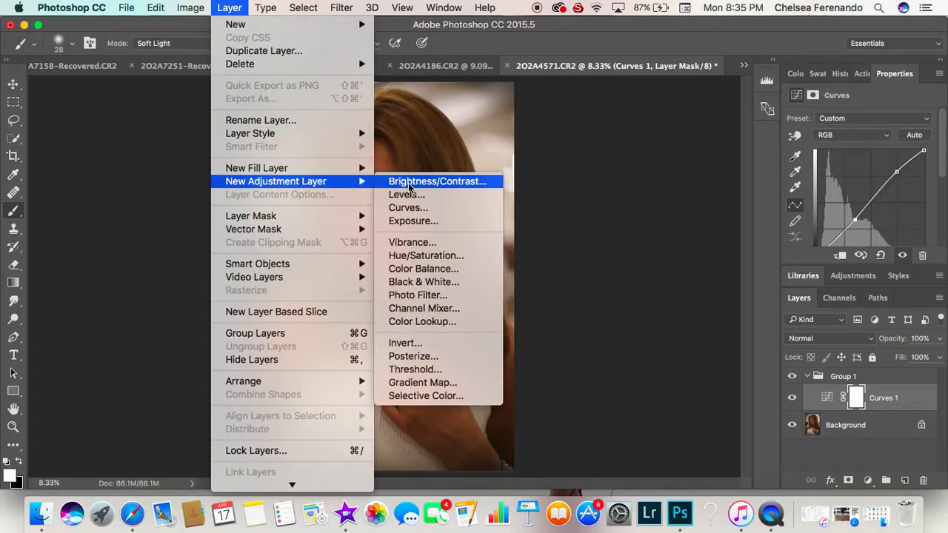
left_click(574, 133)
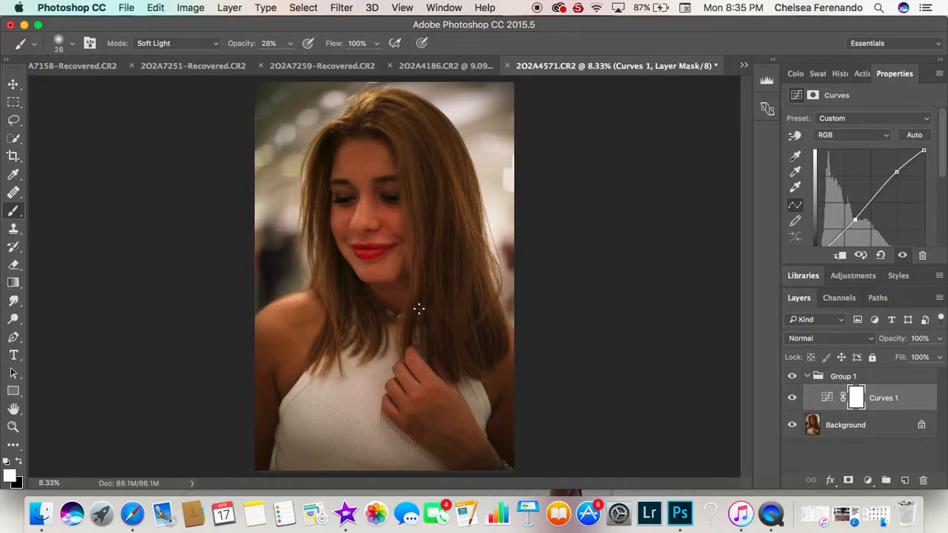
- Add a Vibrance adjustment layer in Group 1 with Saturation at -8 and compare the portrait with and without the edits
left_click(234, 7)
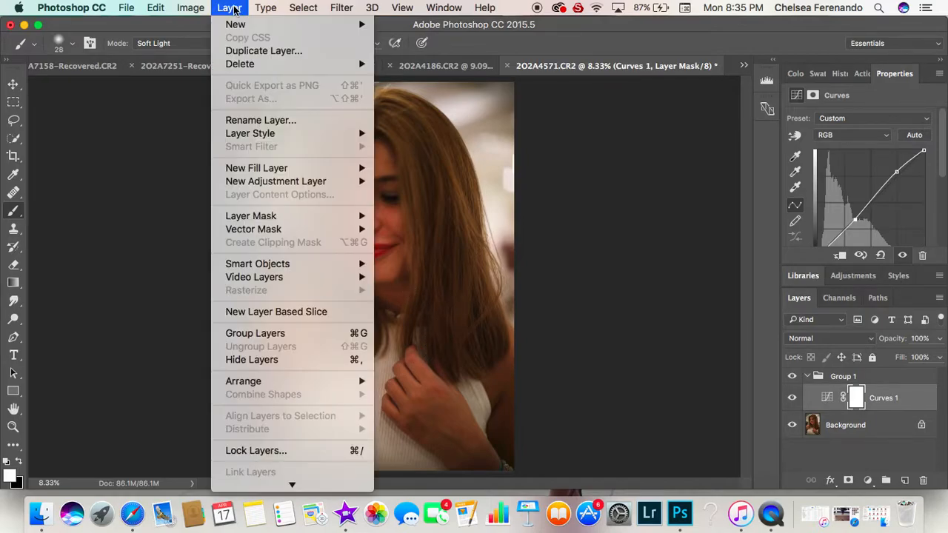
mouse_move(295, 185)
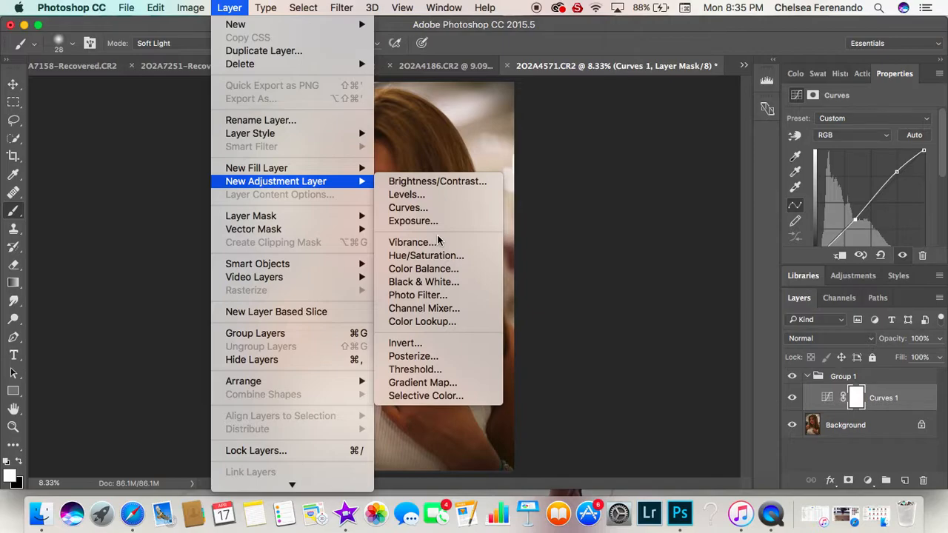
left_click(437, 242)
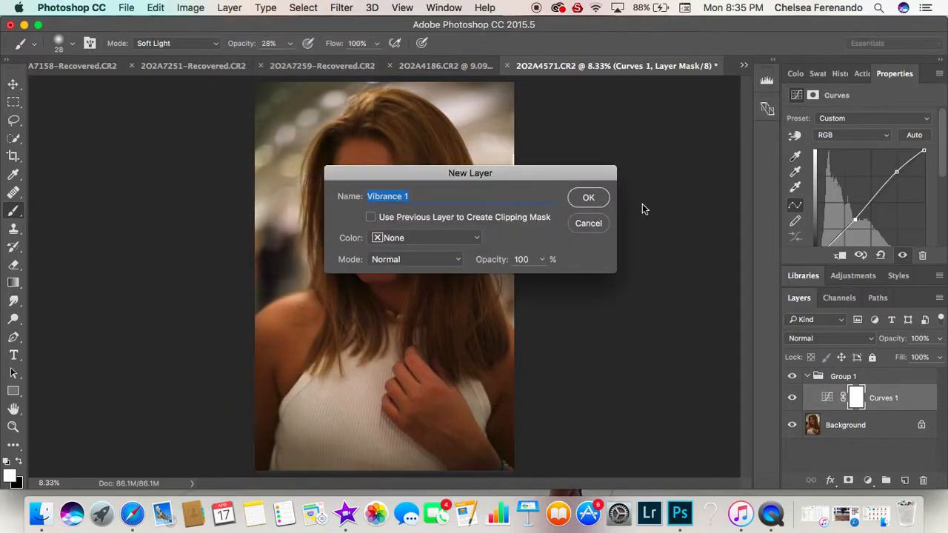
left_click(590, 198)
left_click_drag(858, 161, 853, 167)
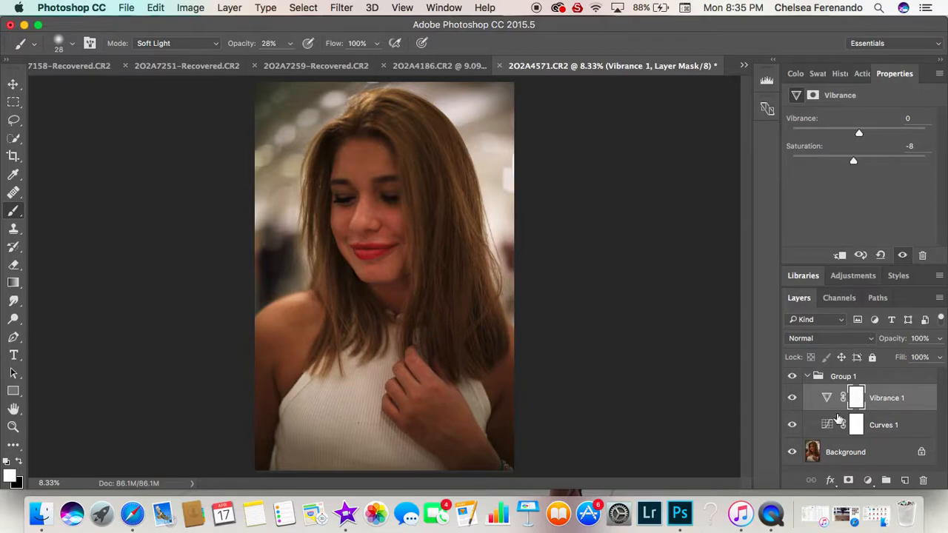
left_click(797, 402)
left_click(793, 378)
left_click(793, 378)
- Add a Gradient Map adjustment layer above the Vibrance layer, blended in Soft Light at 23% opacity
left_click(234, 8)
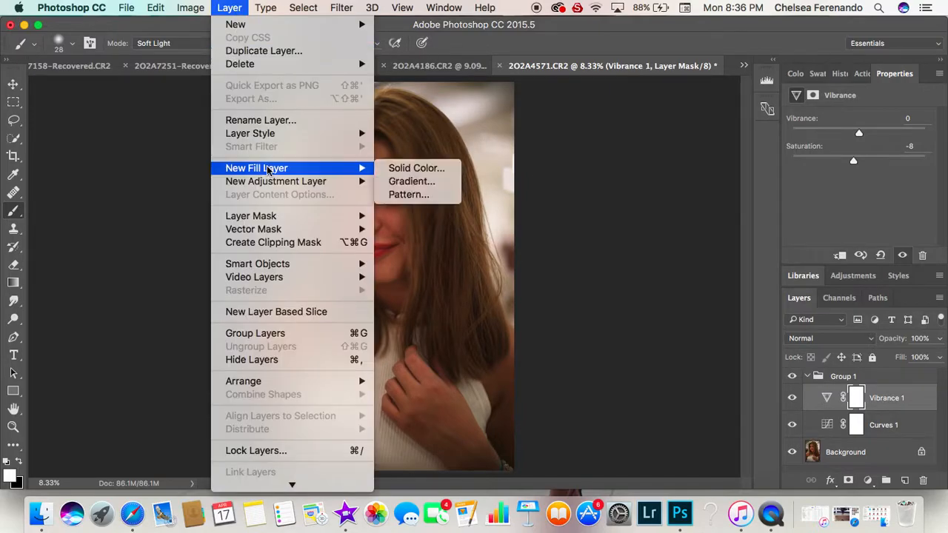
mouse_move(275, 183)
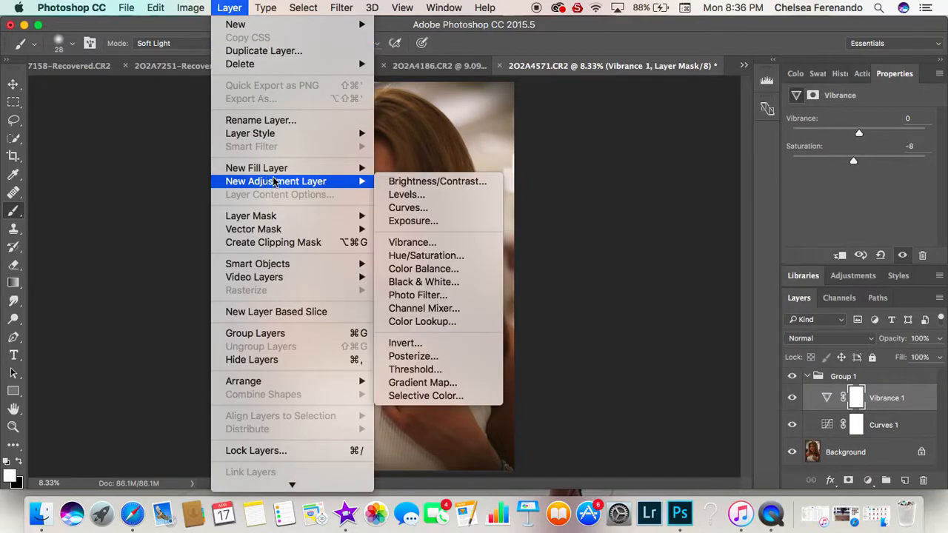
left_click(437, 383)
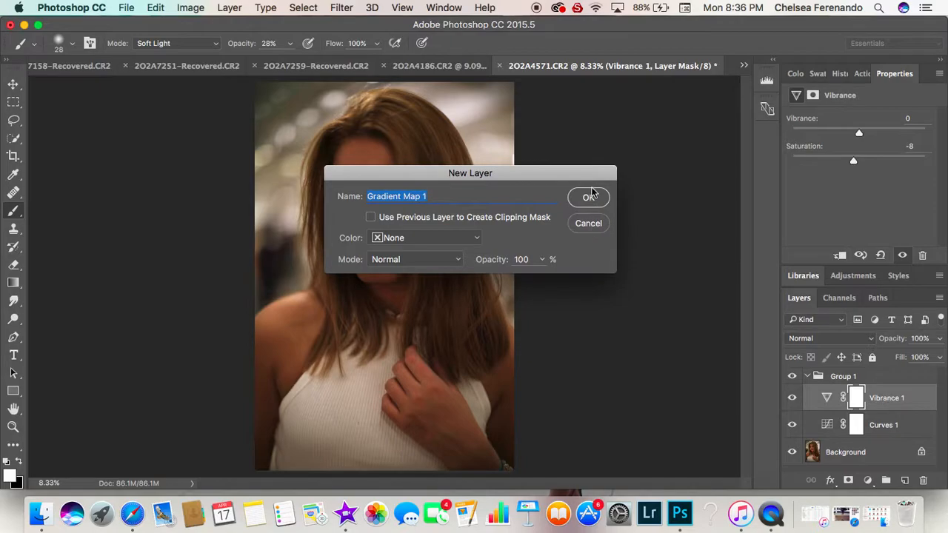
left_click(591, 195)
left_click(858, 336)
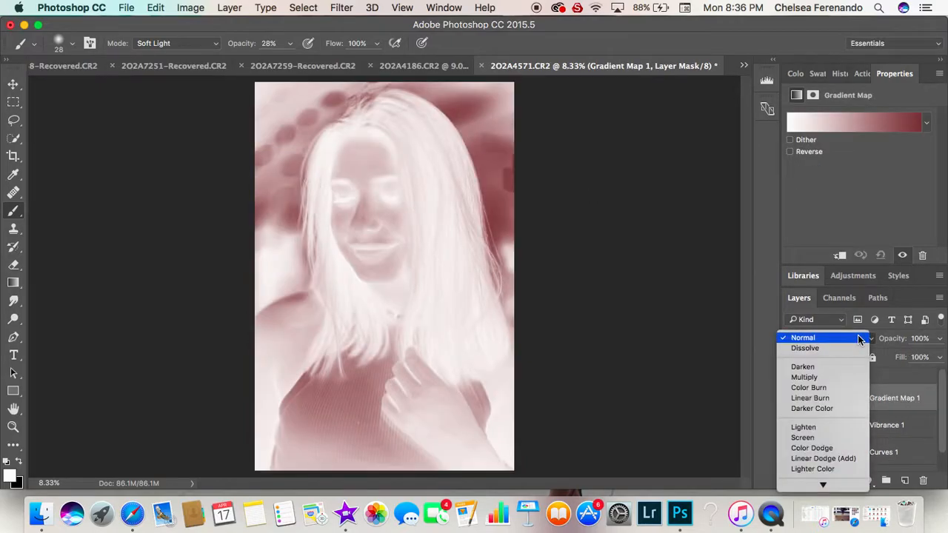
left_click(809, 332)
left_click_drag(940, 338, 889, 356)
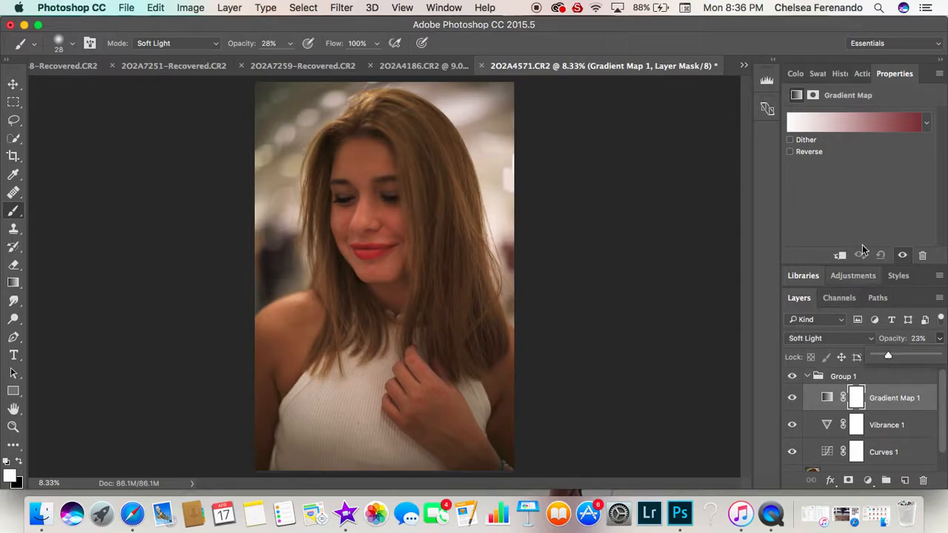
- Open the gradient map's gradient for editing and try the colour presets from Red, Green through Violet, Green, Orange
left_click(872, 126)
left_click(667, 107)
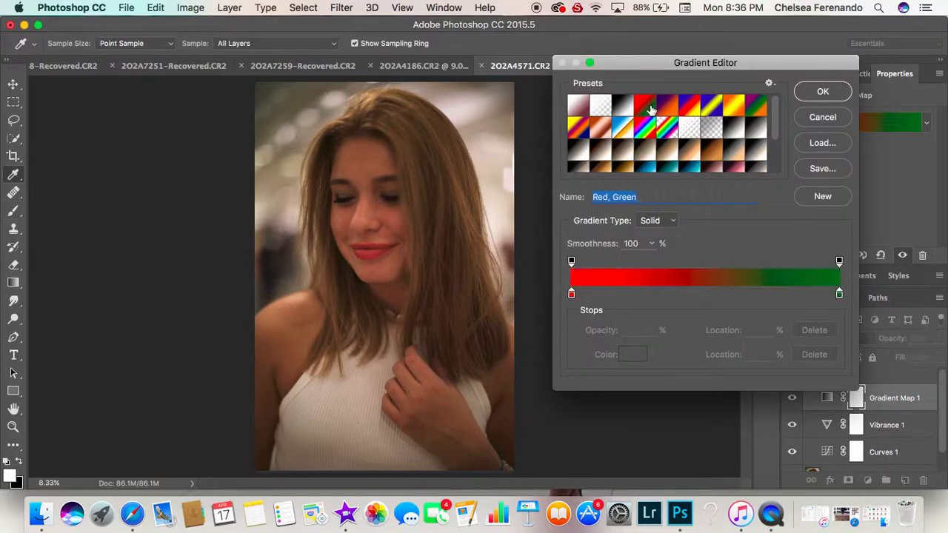
left_click(688, 109)
left_click(689, 111)
left_click(704, 112)
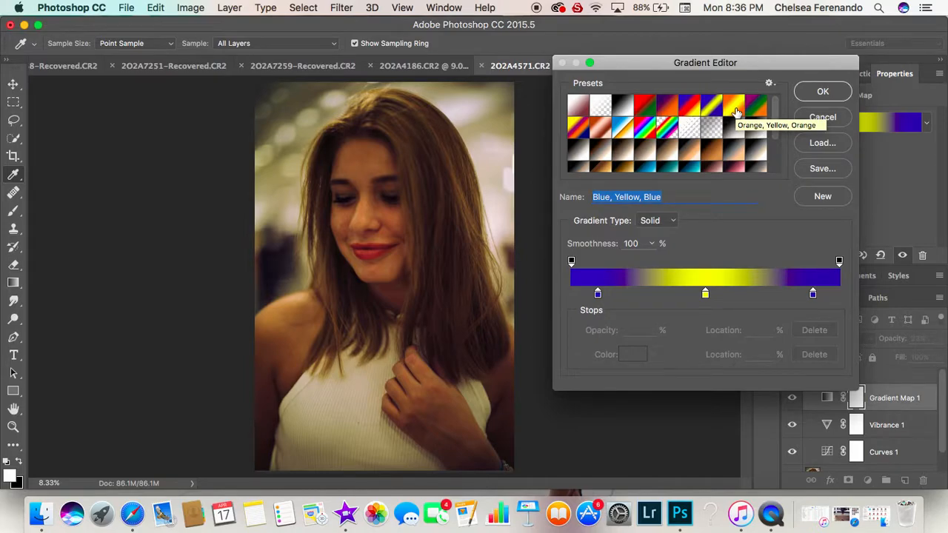
left_click(735, 111)
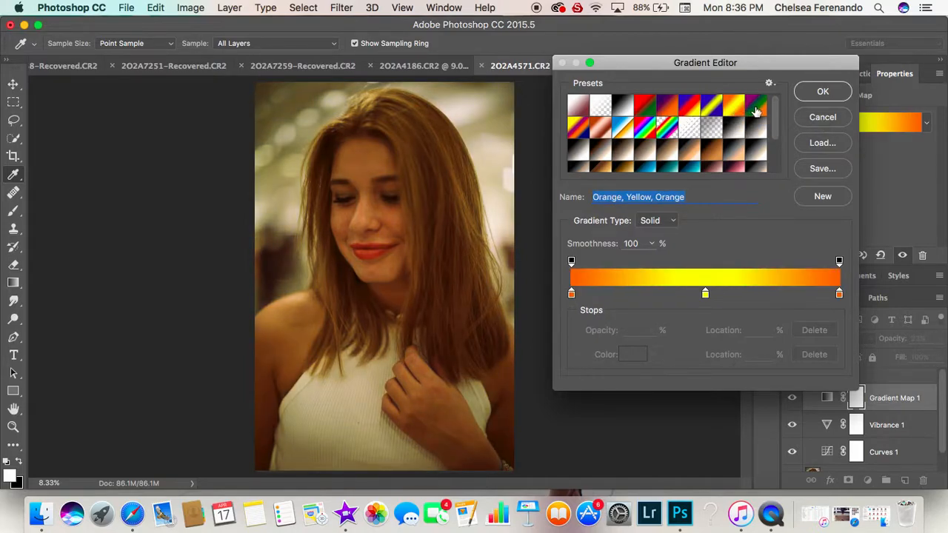
left_click(759, 109)
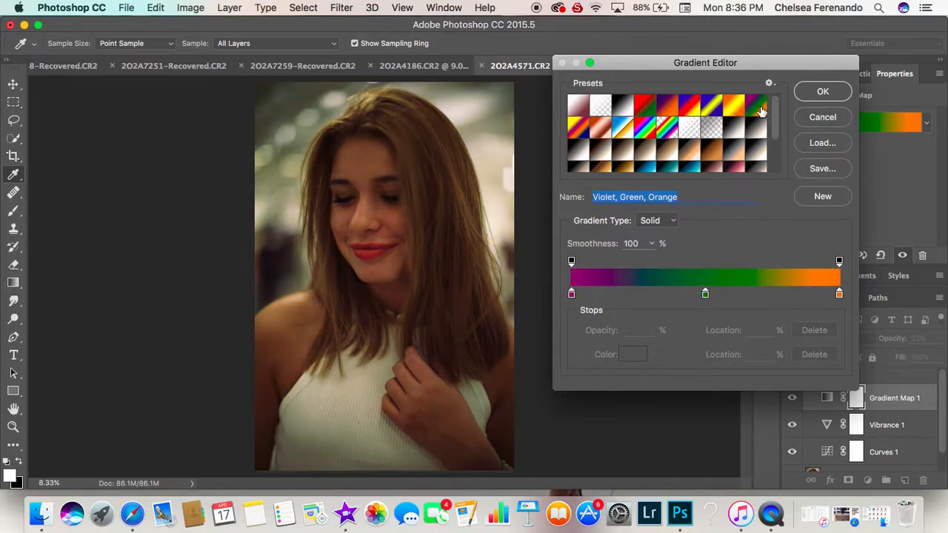
- Try the Copper, Chrome and Transparent Rainbow gradient presets on the portrait
left_click(586, 126)
left_click(601, 132)
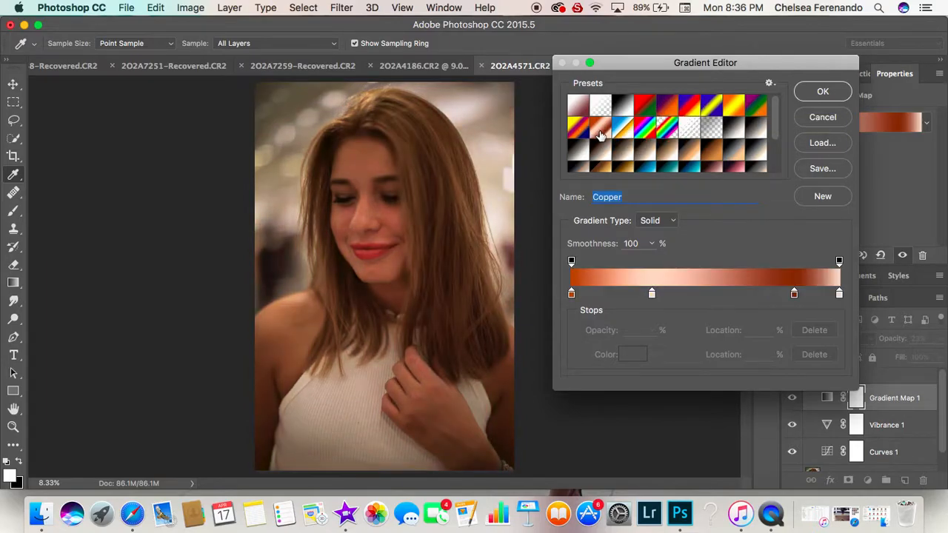
left_click(623, 130)
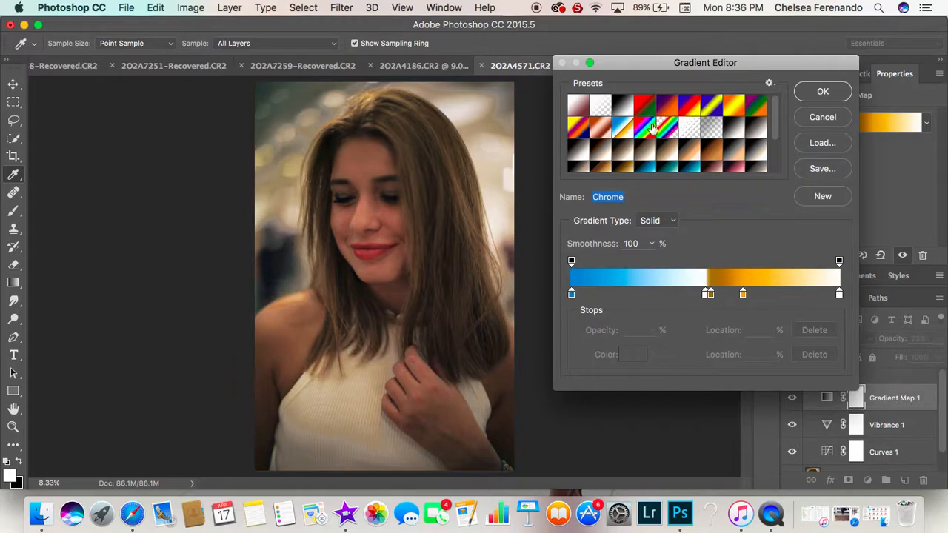
left_click(646, 128)
left_click(669, 129)
- Try the subtle black-to-white toning presets on the gradient map, including Selenium 1 and Sepia 1
scroll(670, 132, "down", 1)
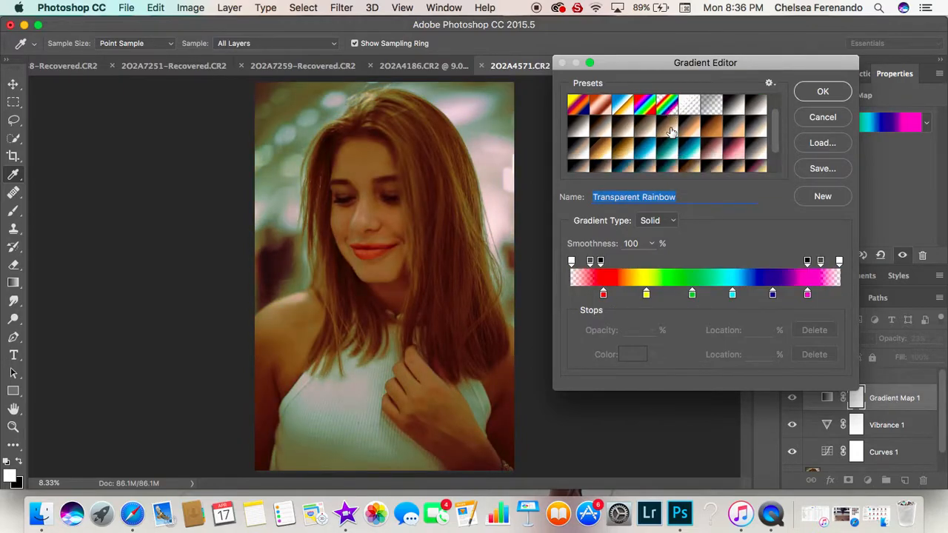
left_click(729, 111)
left_click(756, 114)
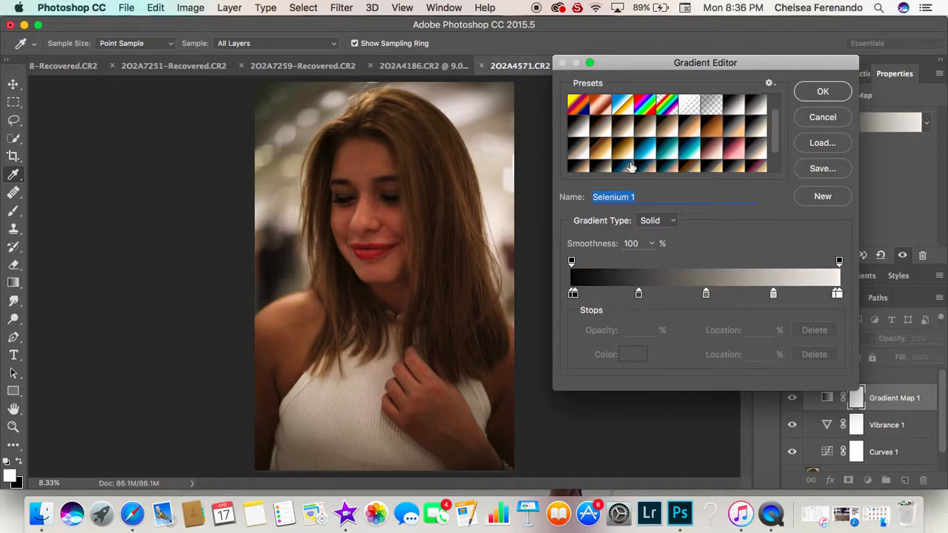
left_click(580, 131)
double_click(583, 129)
left_click(635, 225)
left_click(601, 132)
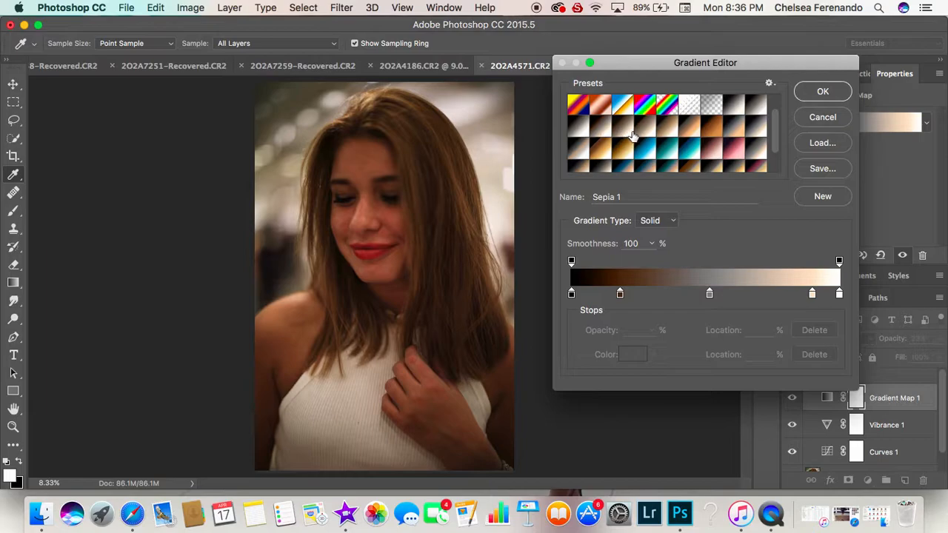
- Try the Sepia 4, Sepia Antique and Sepia Highlights 1 presets on the gradient map
left_click(637, 136)
left_click(668, 134)
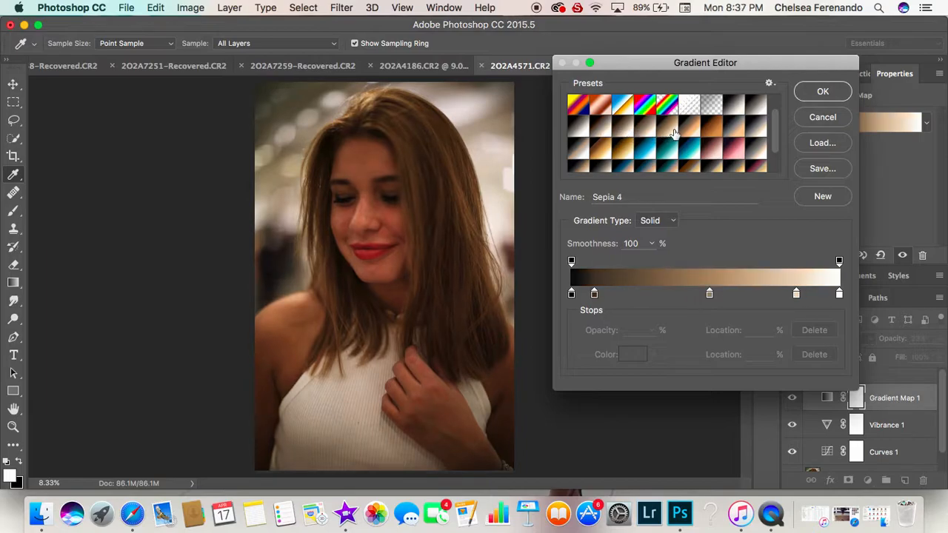
left_click(700, 134)
left_click(712, 135)
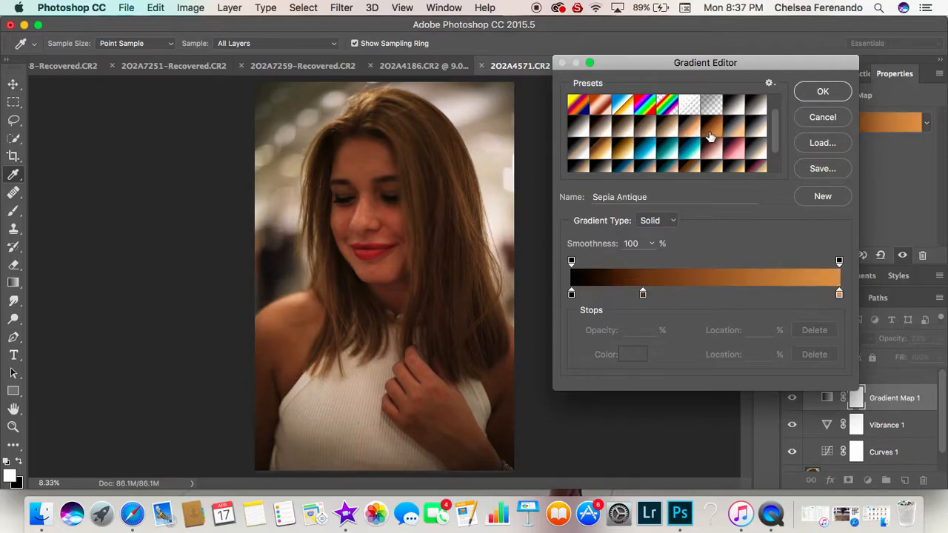
double_click(738, 134)
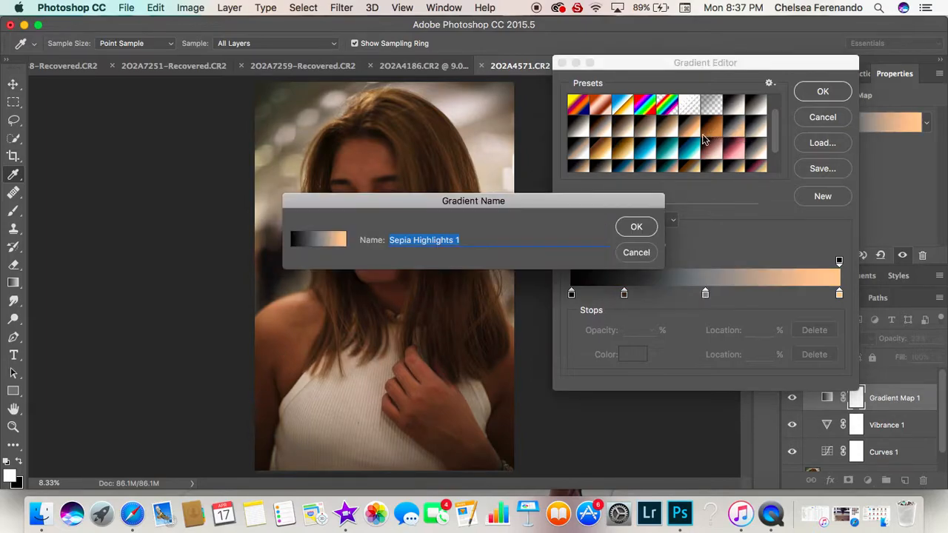
left_click(629, 231)
- Try further toning presets on the gradient map, including Gold 2, Cyanotype, Gold-Copper, Cobalt-Iron 3 and Copper-Sepia
scroll(615, 126, "down", 3)
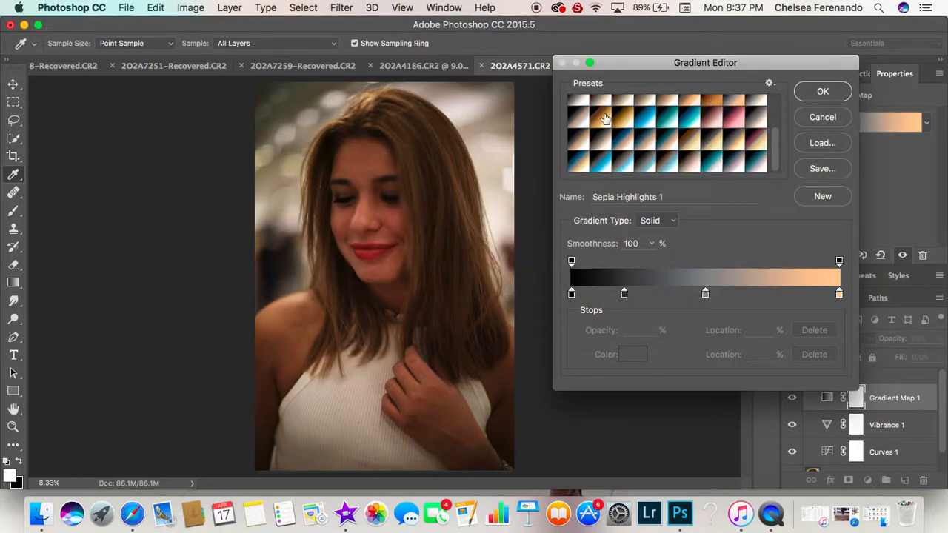
left_click(602, 118)
left_click(627, 121)
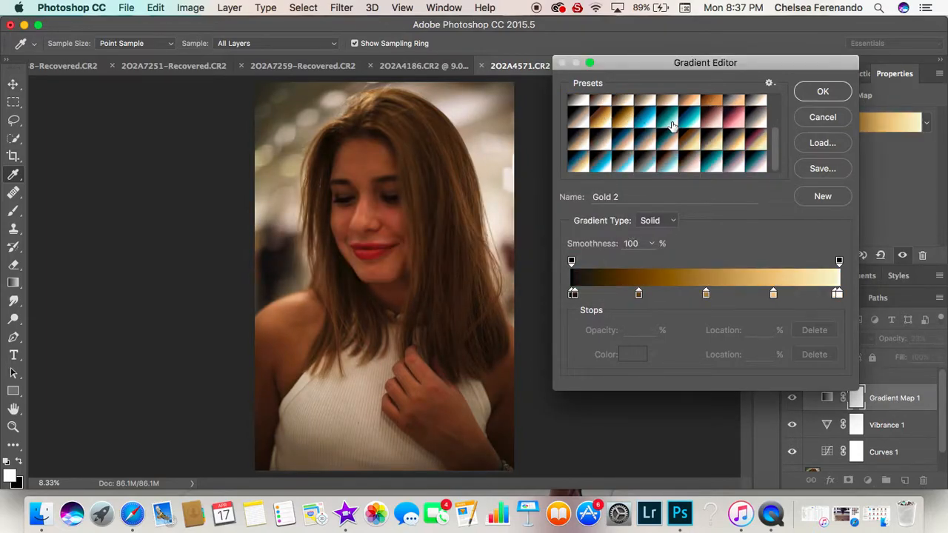
left_click(667, 124)
left_click(685, 126)
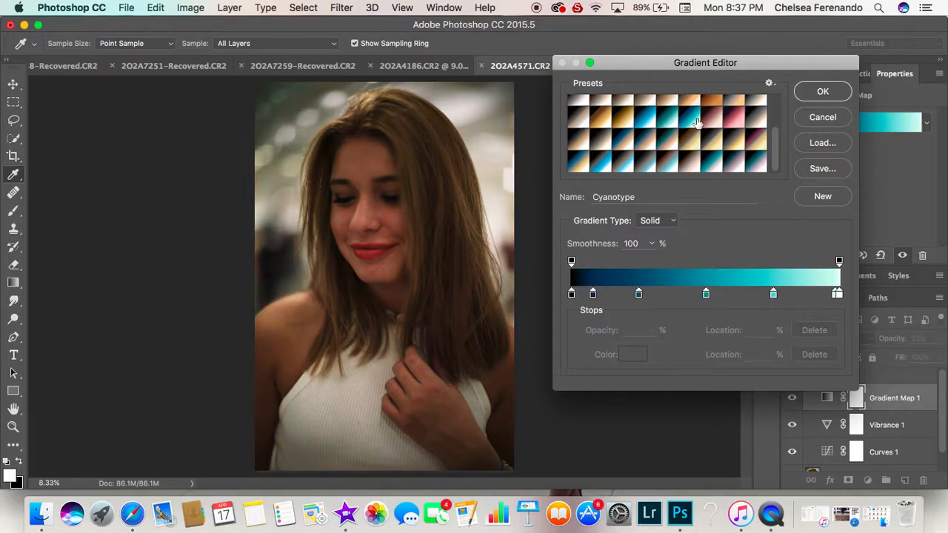
left_click(738, 117)
left_click(756, 141)
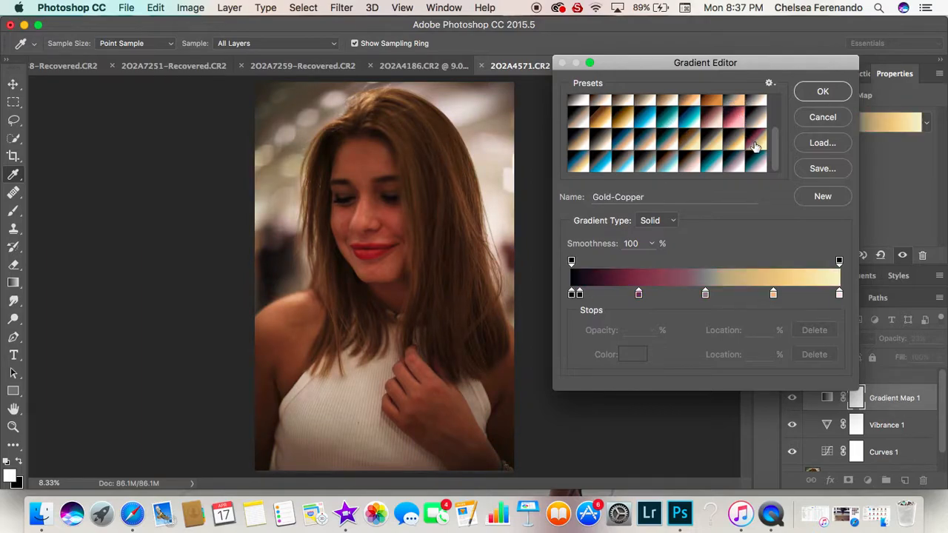
left_click(763, 162)
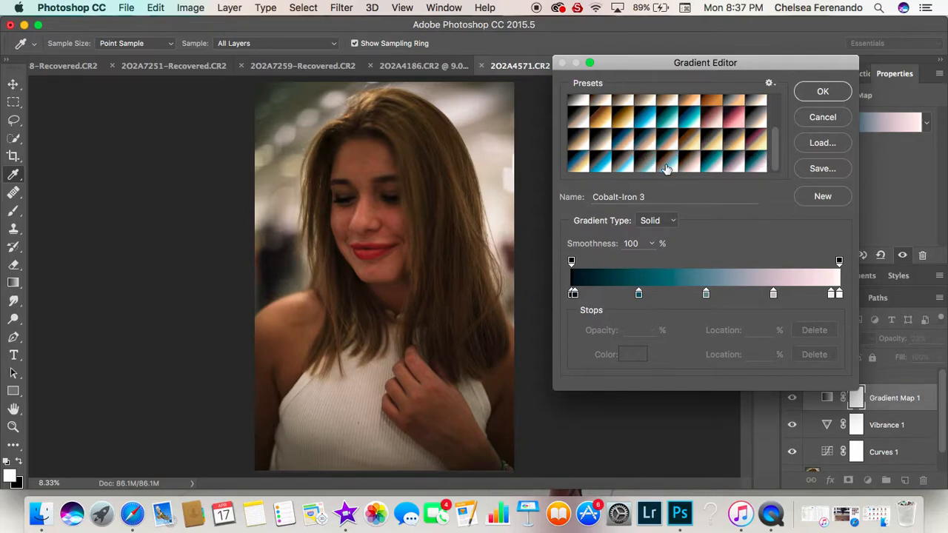
left_click(689, 170)
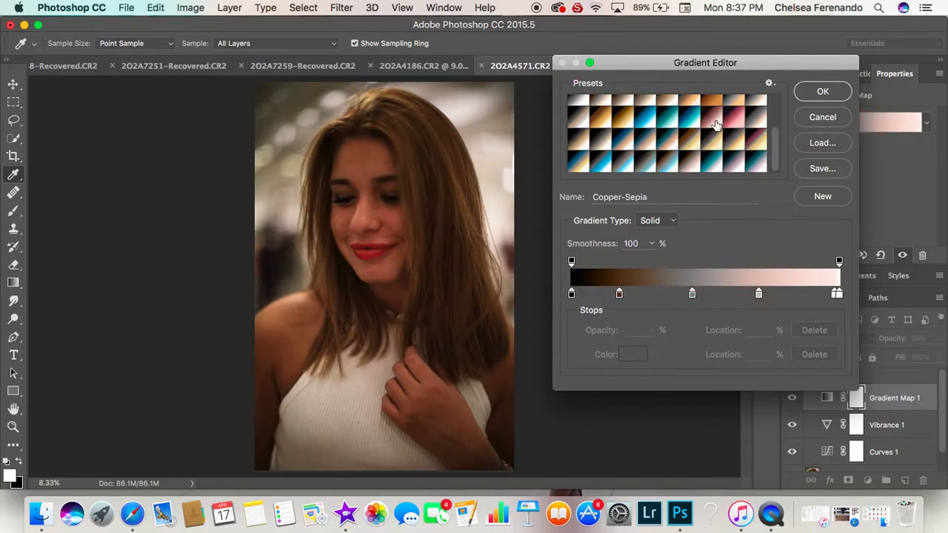
- Apply the Violet, Green, Orange preset to the gradient map and accept the gradient
scroll(713, 123, "up", 2)
scroll(744, 114, "up", 2)
left_click(758, 110)
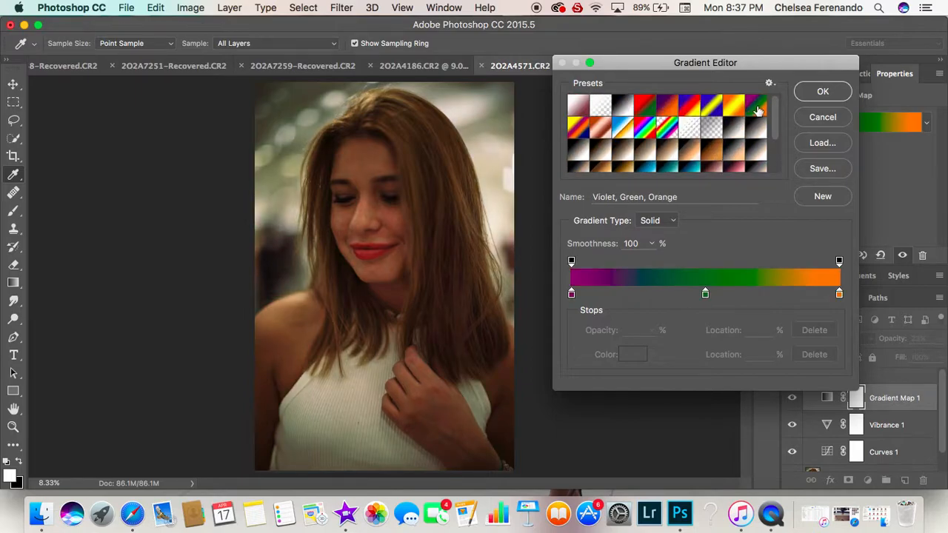
left_click(818, 98)
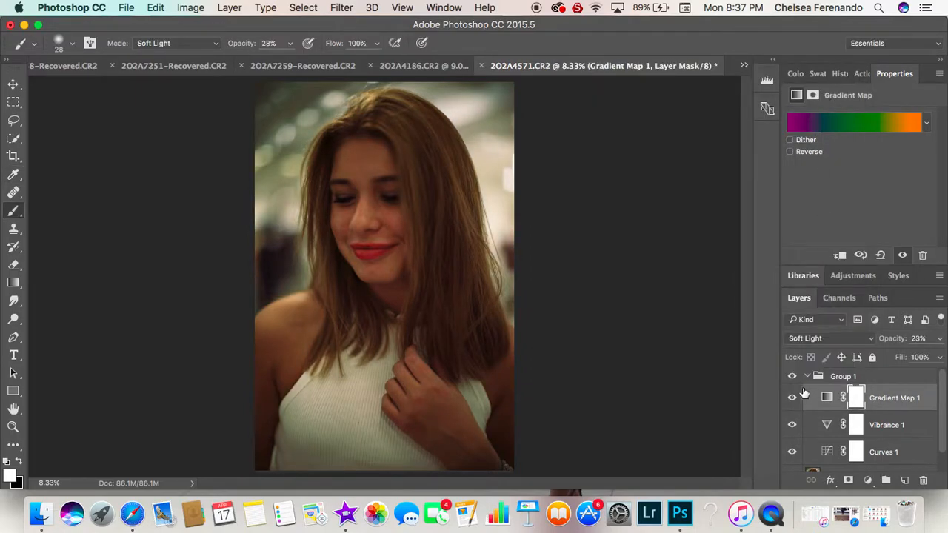
- Toggle the Gradient Map 1 layer's visibility to compare the portrait with and without the colour toning
left_click(799, 396)
left_click(800, 397)
left_click(799, 396)
left_click(799, 397)
left_click(799, 397)
left_click(800, 397)
left_click(799, 396)
left_click(800, 396)
- Lower the Gradient Map 1 layer's opacity to 10% and compare the portrait with and without it
left_click(939, 339)
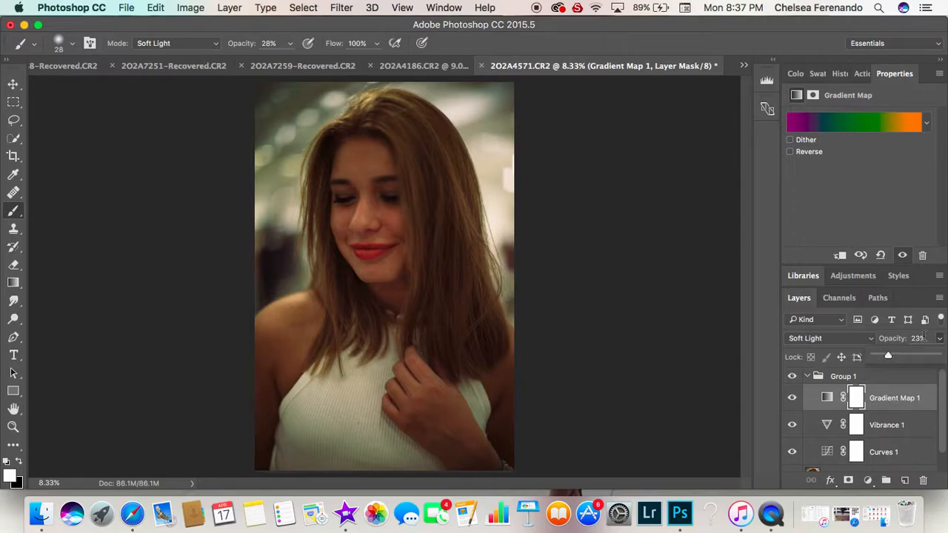
left_click_drag(889, 354, 881, 358)
left_click(792, 398)
left_click(792, 399)
left_click(792, 399)
left_click(792, 399)
left_click(792, 398)
left_click(792, 398)
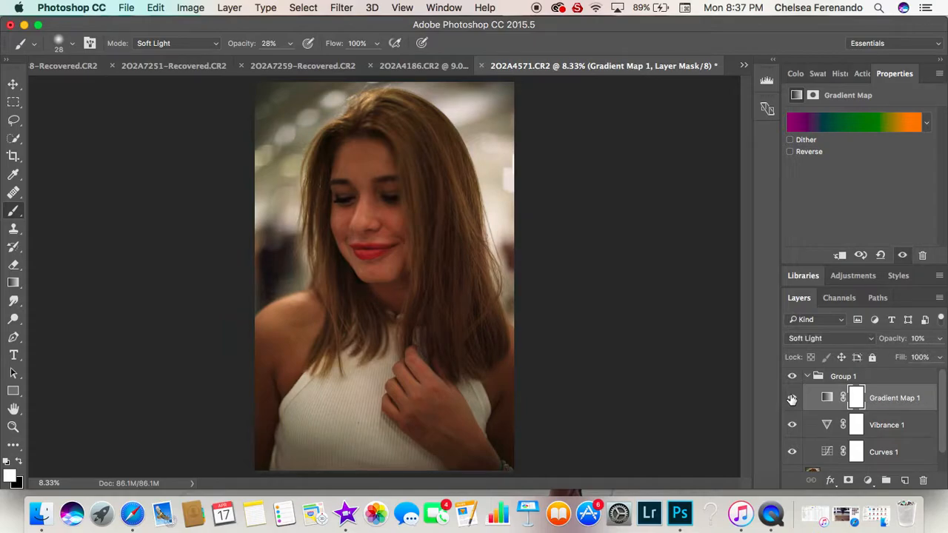
- Reduce the Gradient Map 1 layer's opacity to 5% and check its effect by switching the layer off and on
left_click(939, 338)
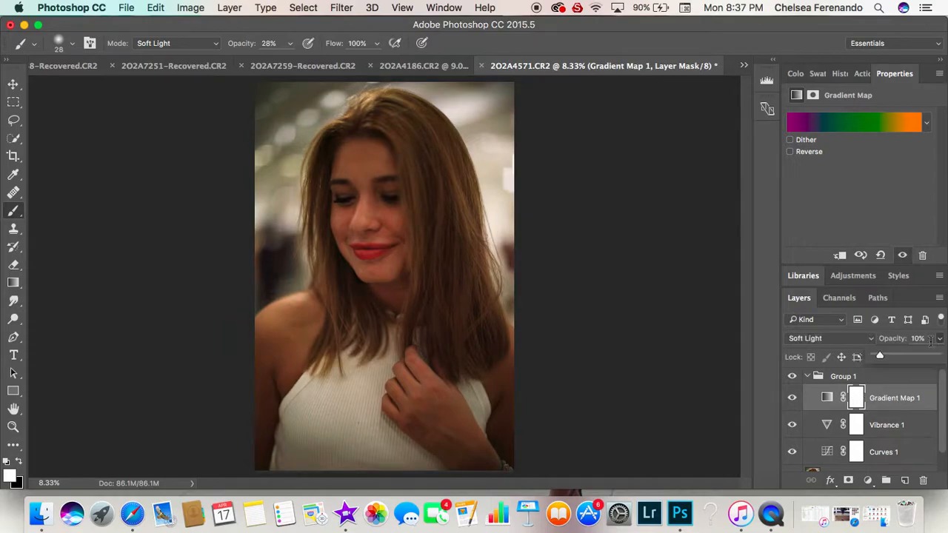
left_click_drag(881, 358, 878, 360)
left_click(794, 397)
left_click(794, 397)
left_click(795, 398)
left_click(794, 398)
left_click(794, 398)
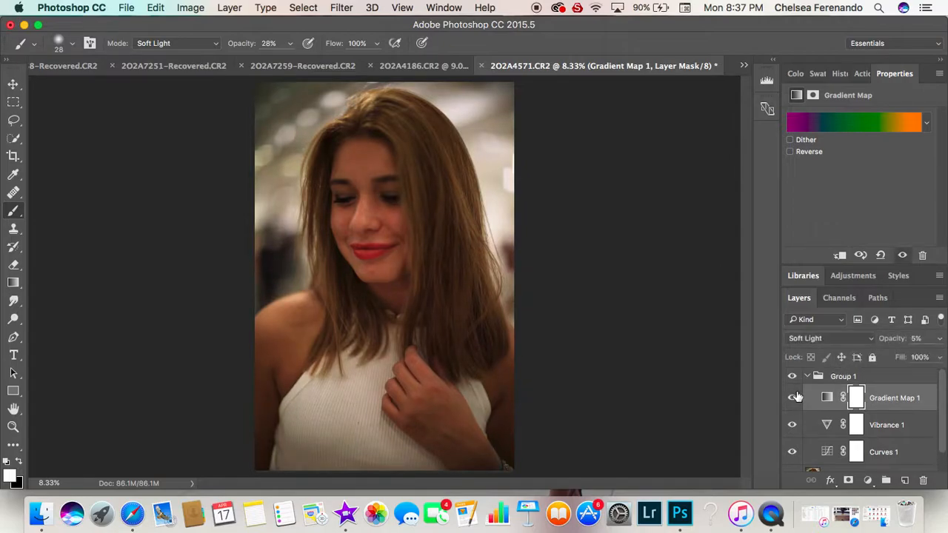
left_click(795, 397)
left_click(796, 397)
- Toggle Group 1's visibility to compare the portrait before and after all the adjustments
left_click(791, 377)
left_click(791, 377)
left_click(791, 377)
left_click(791, 377)
left_click(791, 377)
left_click(791, 377)
left_click(791, 377)
left_click(791, 378)
- Compare the portrait with and without the Gradient Map 1 layer, and delete that layer
left_click(792, 398)
left_click(792, 398)
left_click(792, 399)
left_click(792, 398)
left_click(792, 398)
left_click(792, 398)
left_click(792, 399)
left_click(792, 398)
left_click_drag(887, 404, 923, 480)
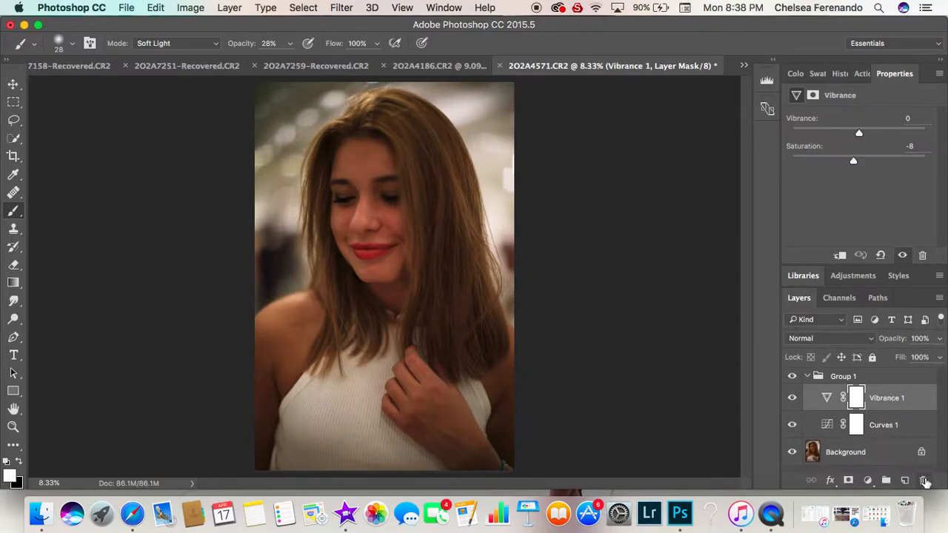
- Add a Selective Color adjustment layer above Vibrance 1 with the default layer settings
left_click(228, 7)
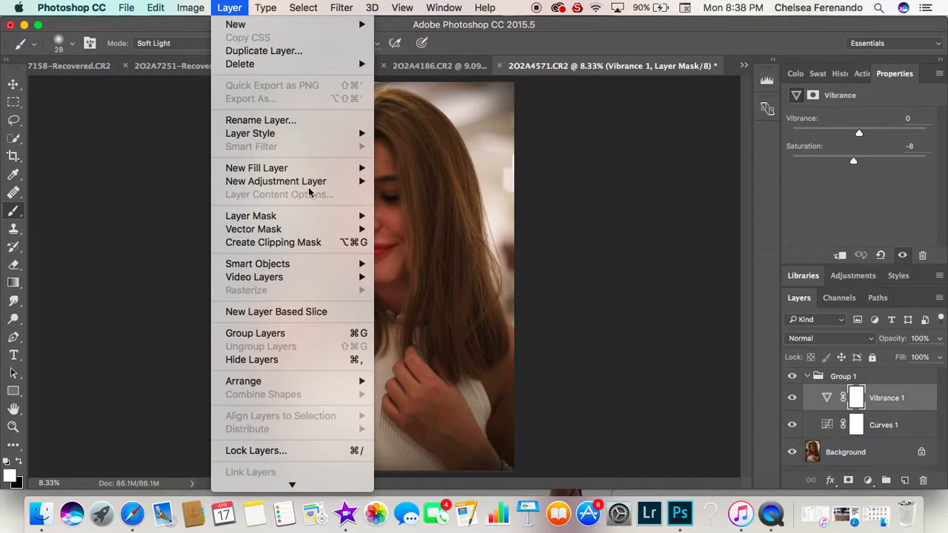
left_click(166, 178)
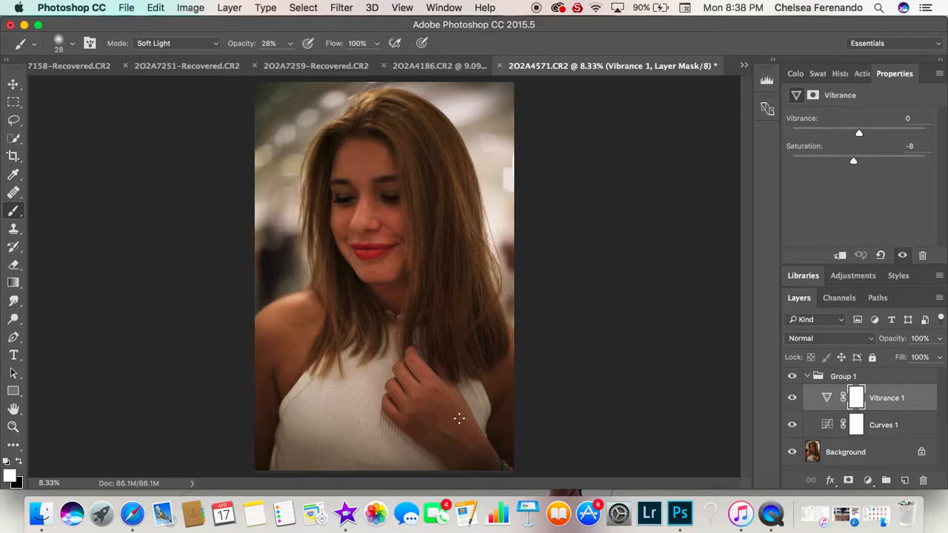
left_click(235, 7)
mouse_move(309, 183)
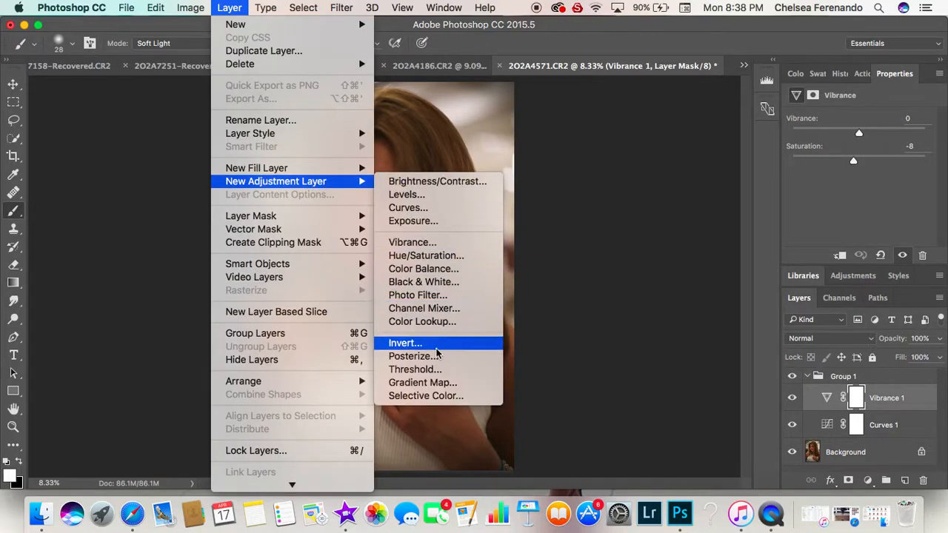
left_click(425, 396)
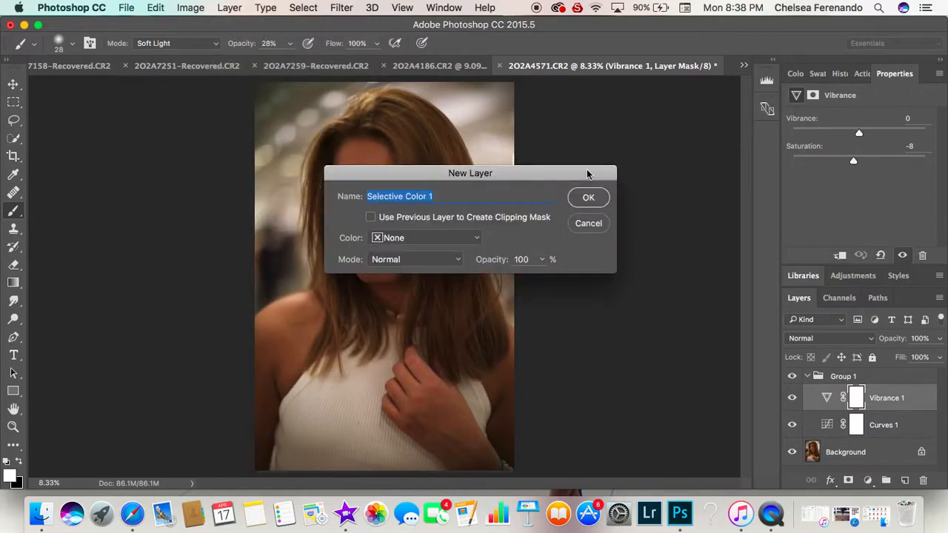
left_click(601, 195)
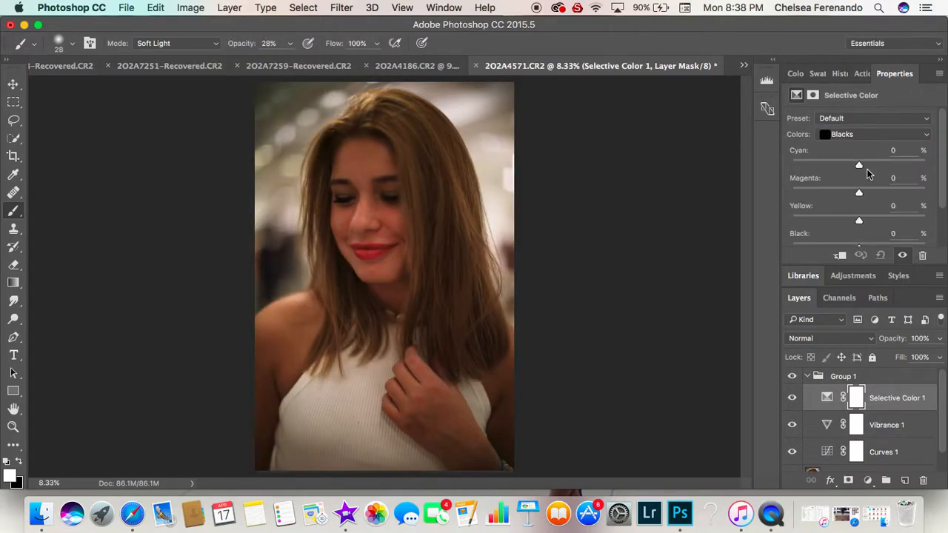
- For the blacks in the Selective Color adjustment, set Cyan to 0%, Magenta to +1% and Yellow to -6%
left_click_drag(860, 168, 858, 171)
left_click(895, 150)
type("0")
left_click_drag(860, 192, 860, 197)
left_click_drag(861, 195, 860, 197)
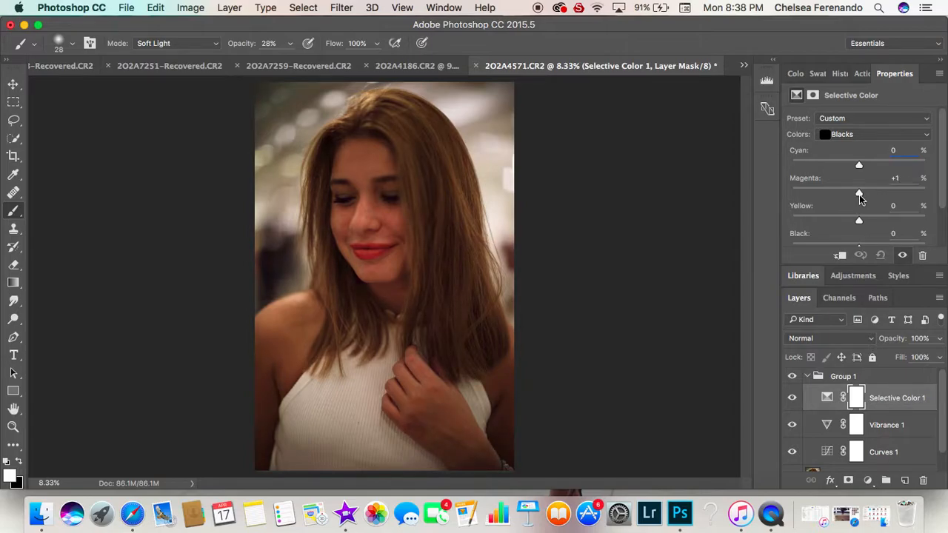
left_click_drag(860, 221, 854, 223)
left_click_drag(852, 220, 856, 225)
key("Tab")
type("0")
type("-6")
left_click_drag(859, 194, 860, 194)
- Toggle the Selective Color 1 layer and Group 1 to compare the portrait with and without the adjustments
left_click(794, 400)
left_click(793, 399)
left_click(793, 399)
left_click(793, 399)
left_click(794, 400)
left_click(794, 400)
left_click(791, 381)
left_click(792, 381)
left_click(792, 381)
left_click(792, 381)
- Switch the Selective Color adjustment to the whites and set their Cyan to -16%
left_click(878, 139)
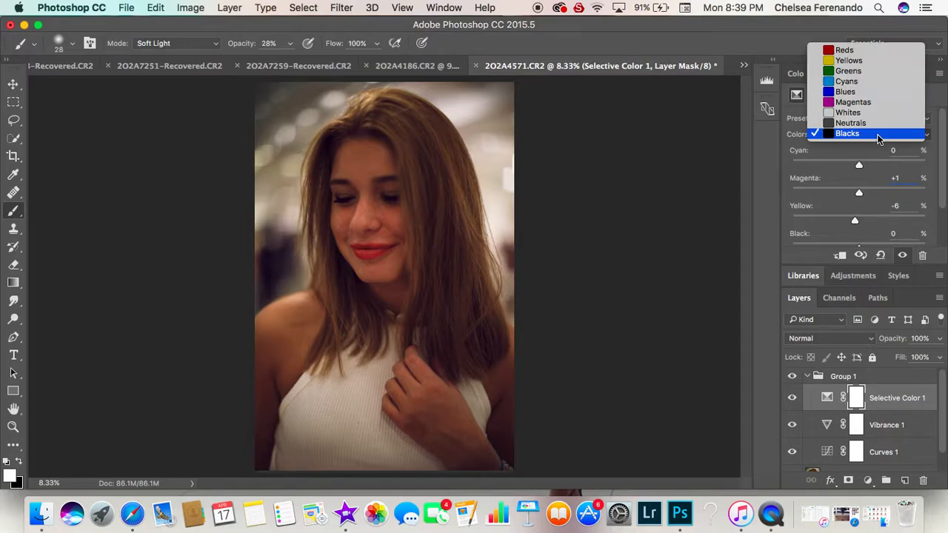
left_click(840, 122)
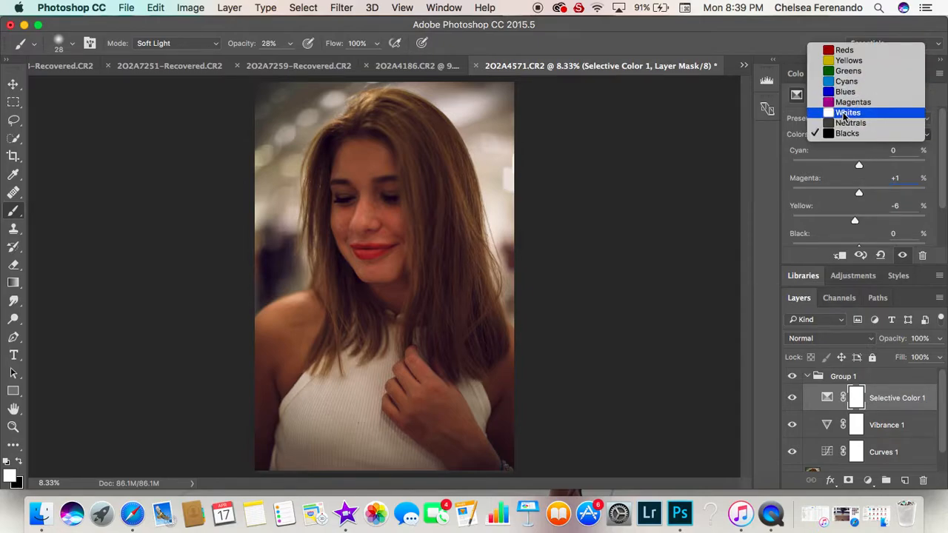
scroll(841, 178, "down", 2)
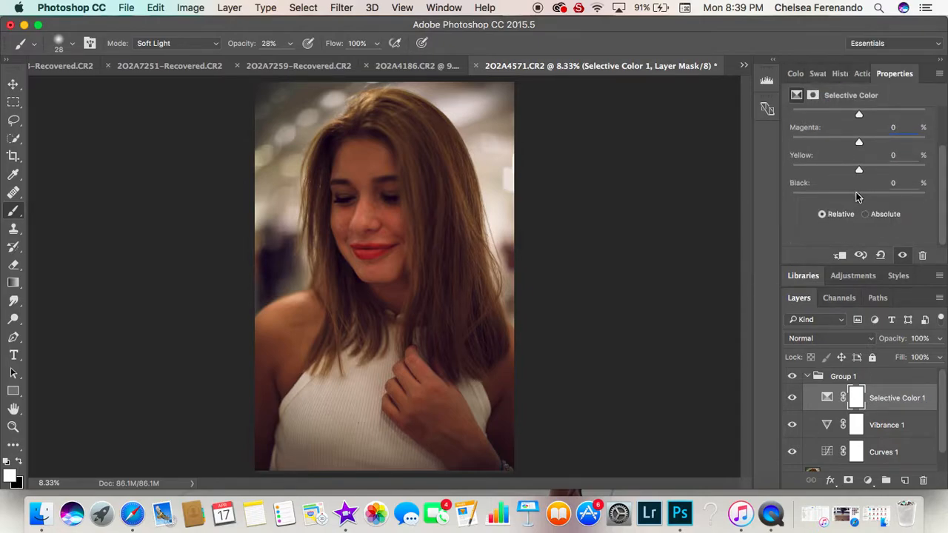
scroll(854, 185, "up", 2)
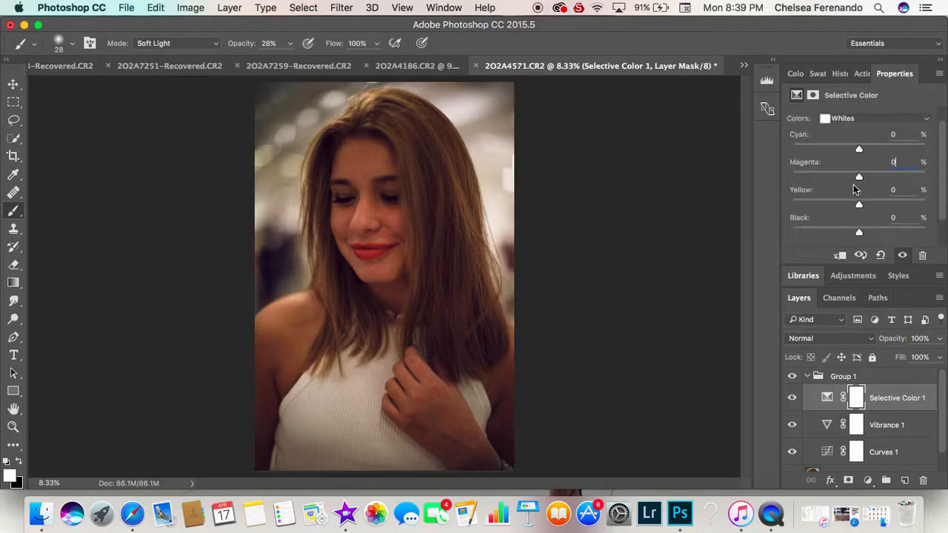
left_click_drag(802, 152, 770, 153)
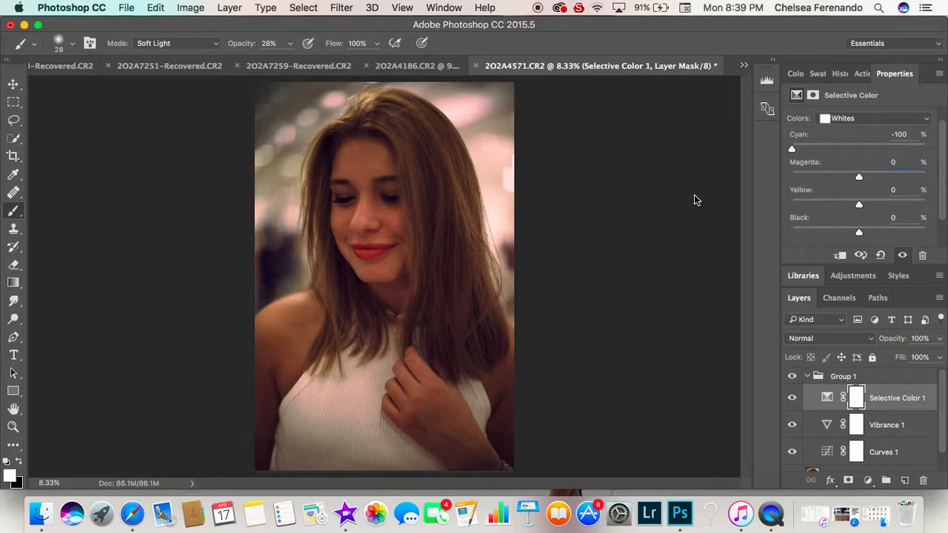
left_click_drag(792, 149, 851, 188)
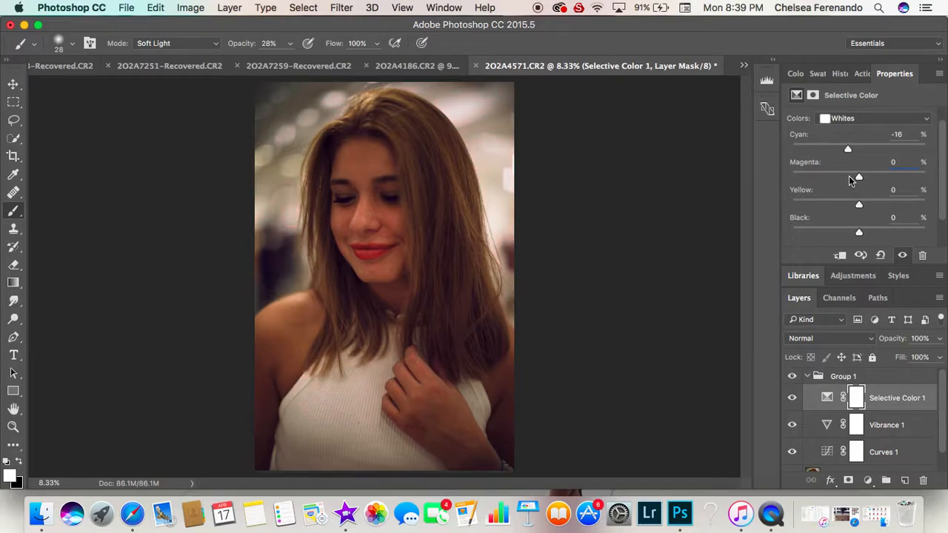
- Try Magenta and Yellow shifts on the whites, including Yellow at -100% and +100%, and return both to 0%
left_click_drag(861, 180, 860, 208)
left_click(911, 162)
type("0")
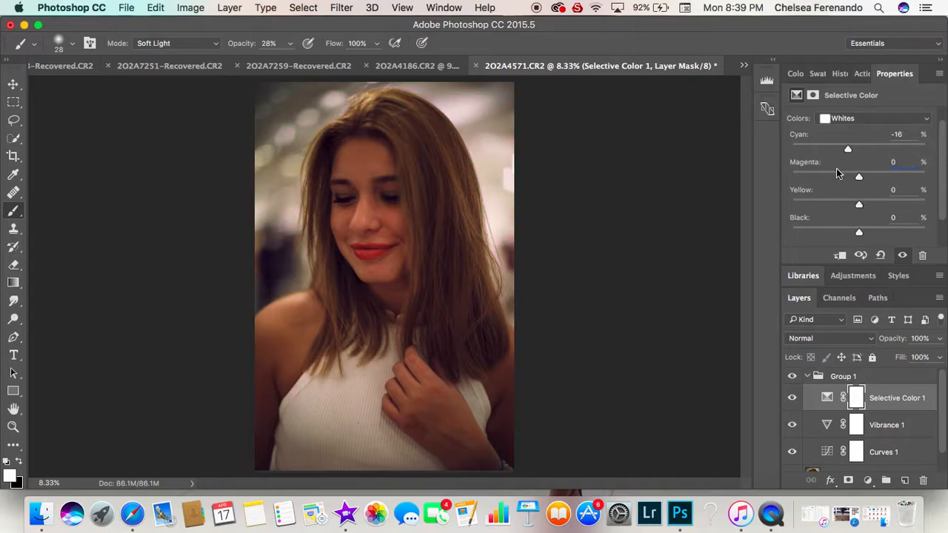
left_click_drag(859, 205, 789, 212)
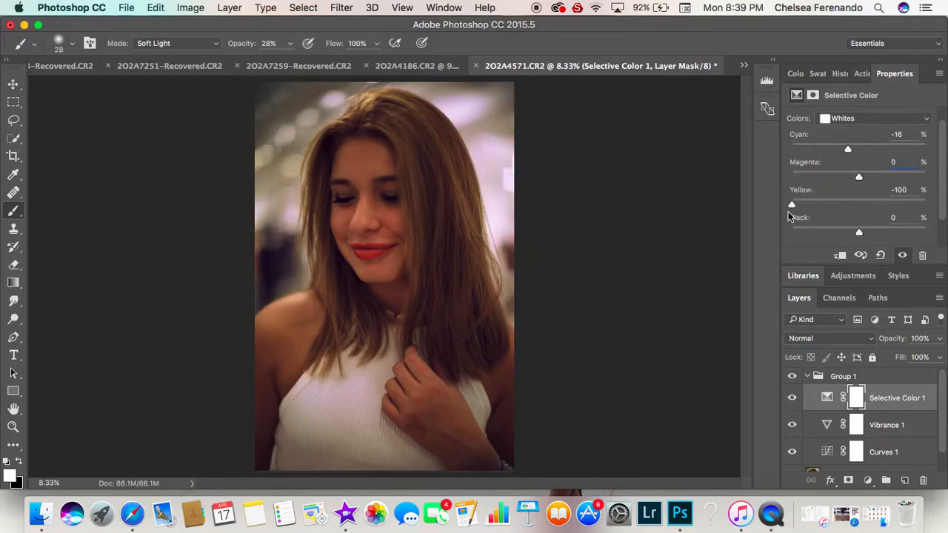
left_click_drag(622, 264, 947, 298)
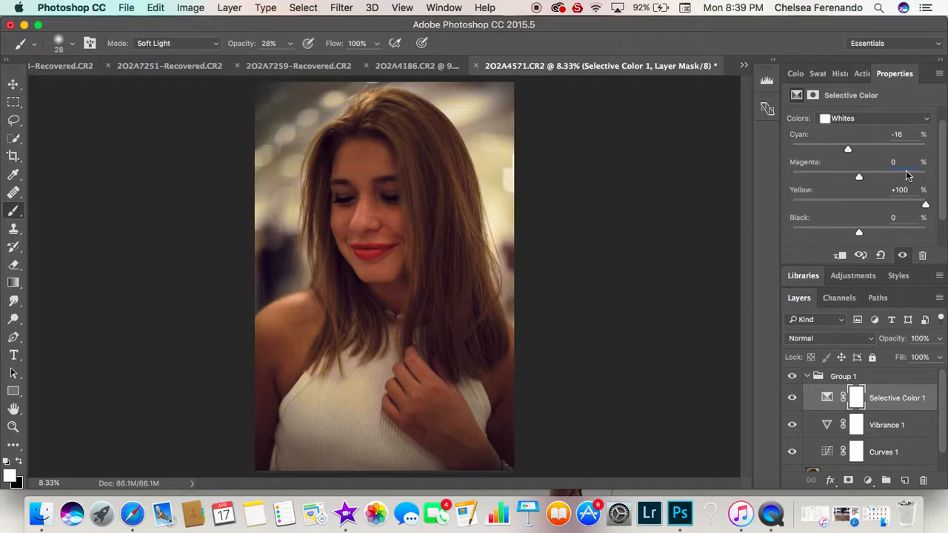
left_click(907, 190)
type("0")
- Try Black at -100% for the whites and compare the portrait with and without the Selective Color 1 layer
left_click_drag(862, 231, 792, 231)
left_click_drag(695, 261, 675, 244)
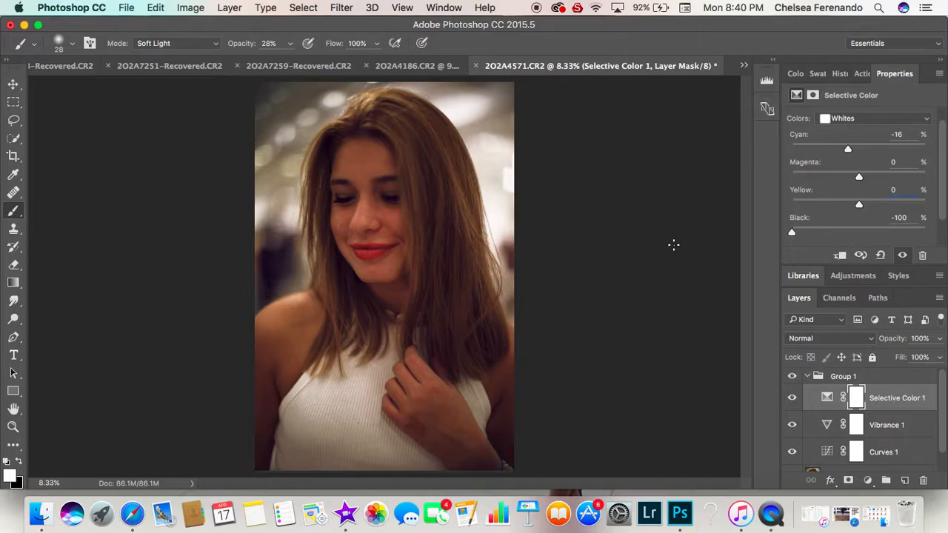
left_click(792, 397)
left_click(792, 398)
left_click(792, 398)
left_click(792, 398)
- Set the whites' Black value to -35% and compare the portrait with Group 1 off and on
left_click_drag(804, 232, 823, 232)
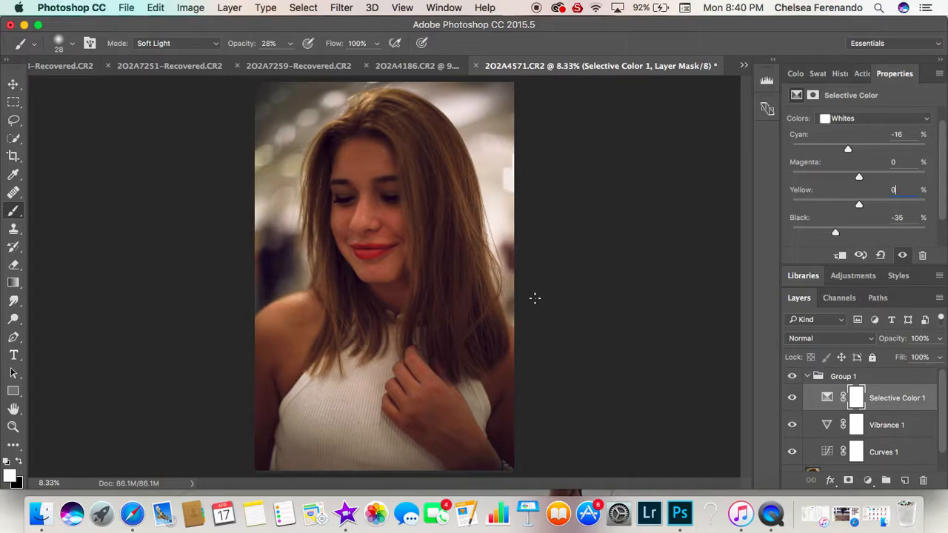
left_click(792, 377)
left_click(792, 376)
left_click(792, 376)
left_click(792, 376)
left_click(792, 377)
left_click(792, 376)
- Add a Black & White adjustment layer above Selective Color 1 and enable its Tint option
left_click(230, 8)
mouse_move(270, 182)
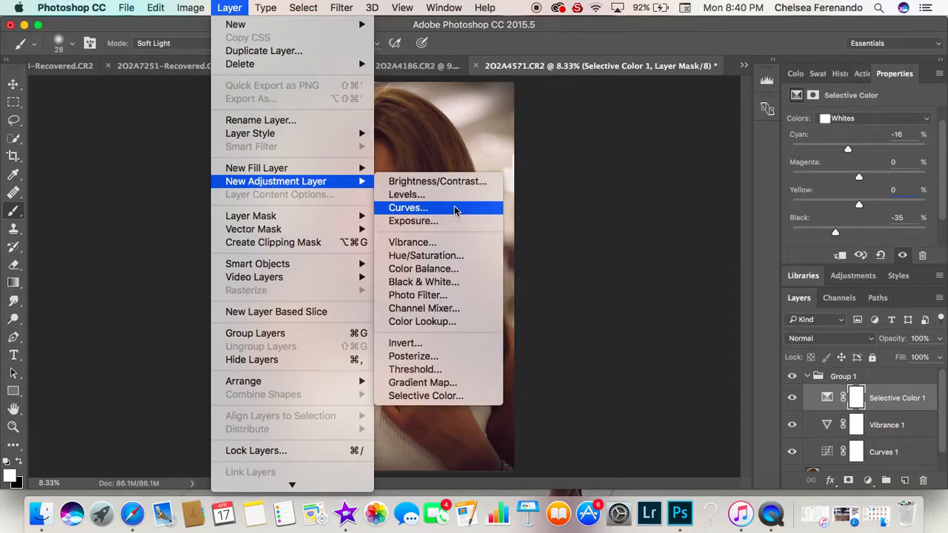
left_click(443, 284)
left_click(590, 197)
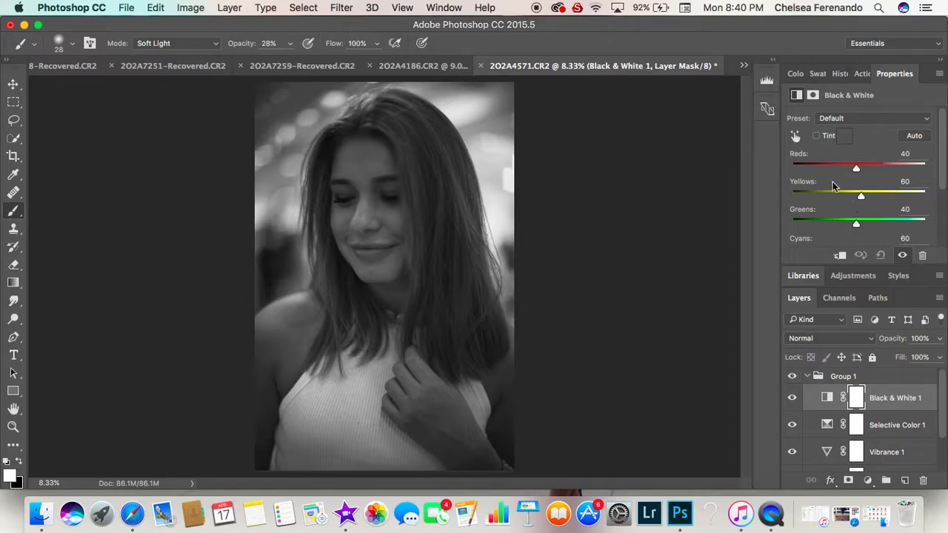
left_click(816, 136)
- Set the Black & White 1 layer's blend mode to Soft Light and its opacity to 20%
left_click(939, 339)
left_click(830, 339)
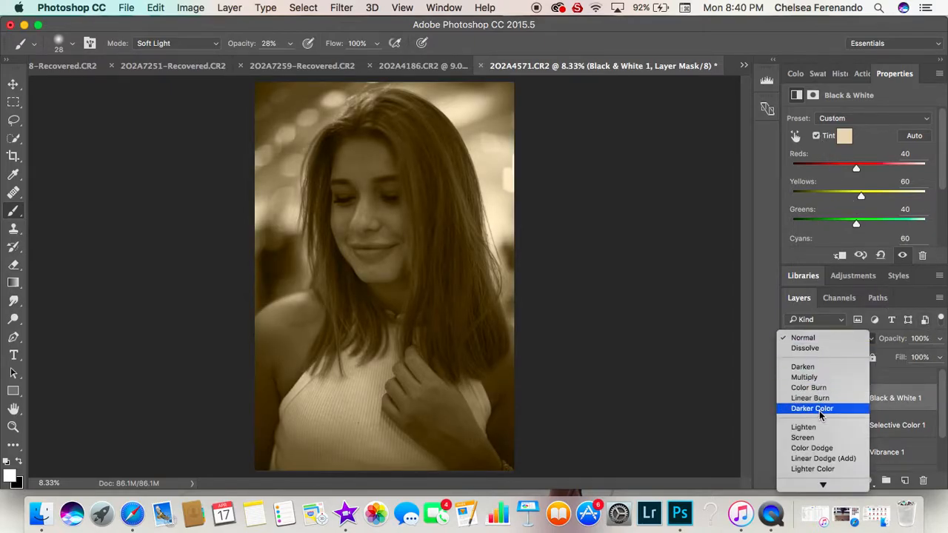
left_click(822, 333)
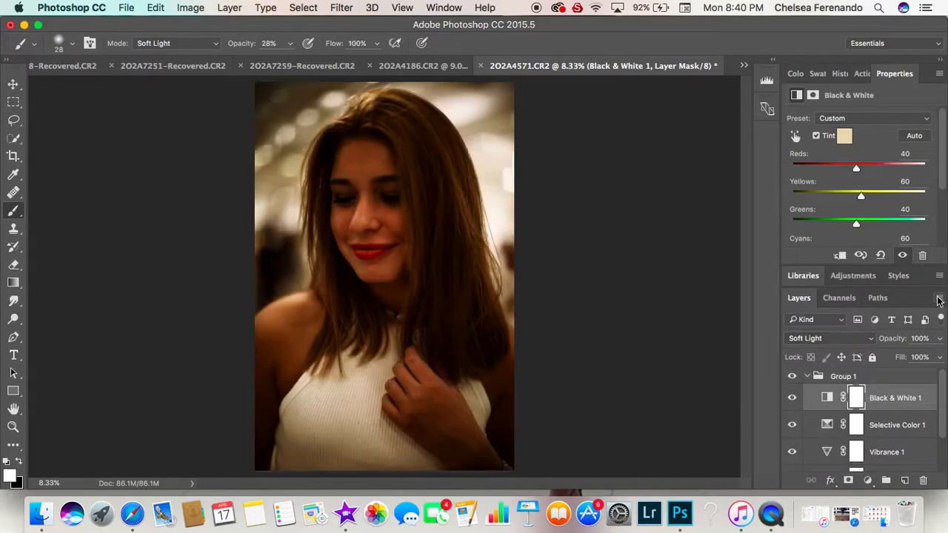
left_click_drag(938, 342, 885, 361)
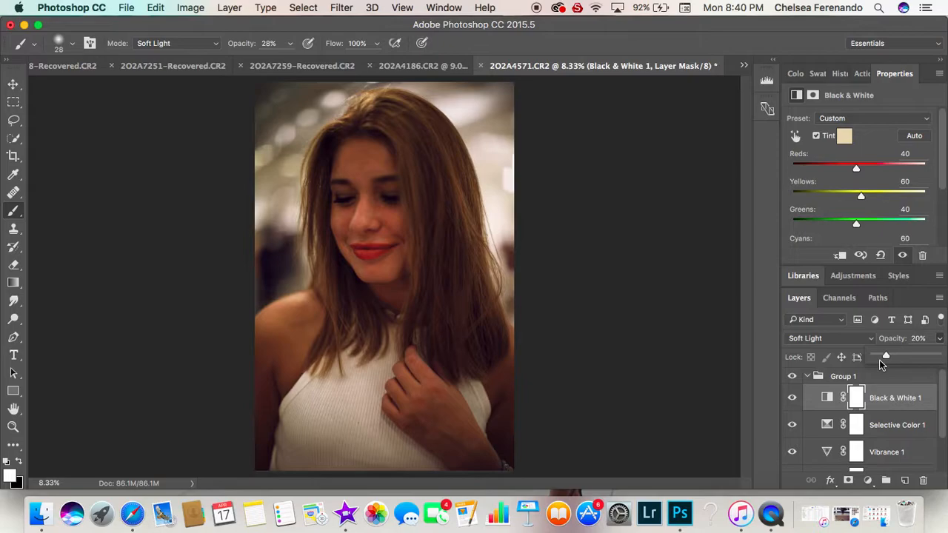
- Toggle the Black & White 1 layer and Group 1 repeatedly to judge the tint's effect on the portrait
left_click(798, 401)
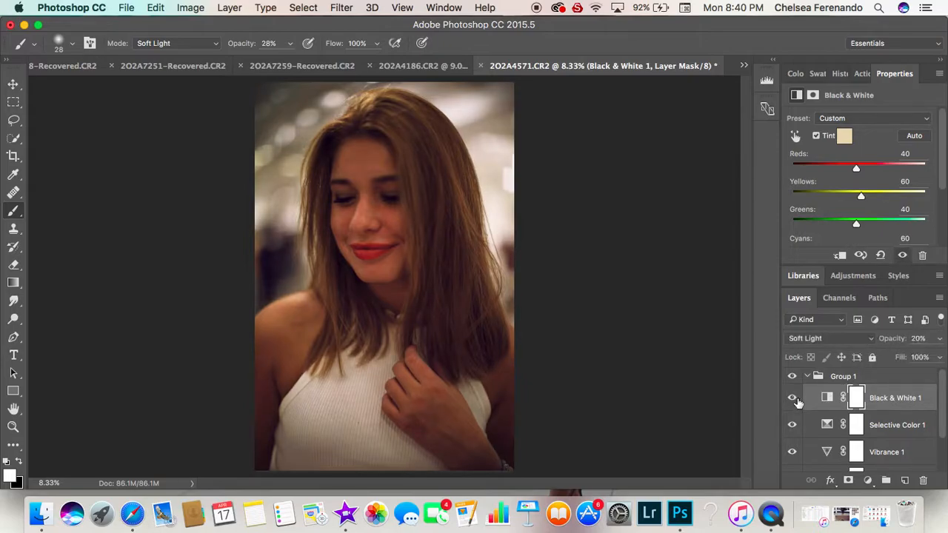
left_click(793, 399)
left_click(793, 399)
left_click(794, 379)
left_click(795, 379)
left_click(795, 380)
left_click(795, 380)
left_click(795, 380)
left_click(795, 380)
left_click(793, 398)
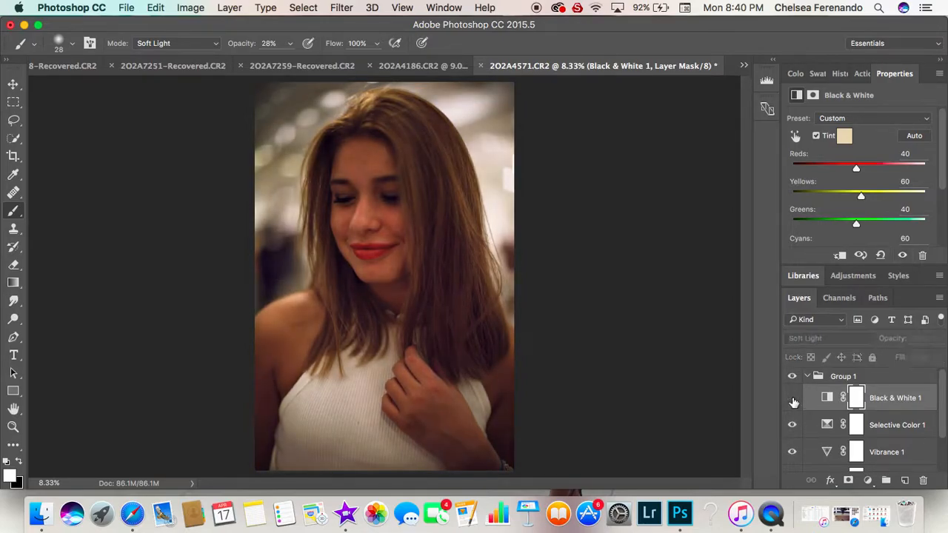
left_click(793, 399)
left_click(793, 400)
left_click(793, 400)
left_click(793, 401)
left_click(793, 399)
left_click(793, 398)
left_click(793, 377)
left_click(793, 377)
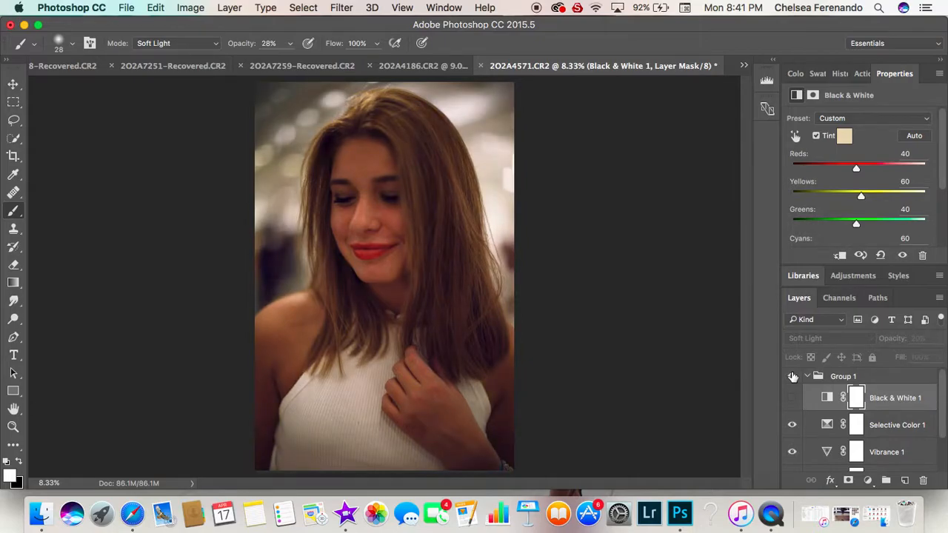
left_click(793, 398)
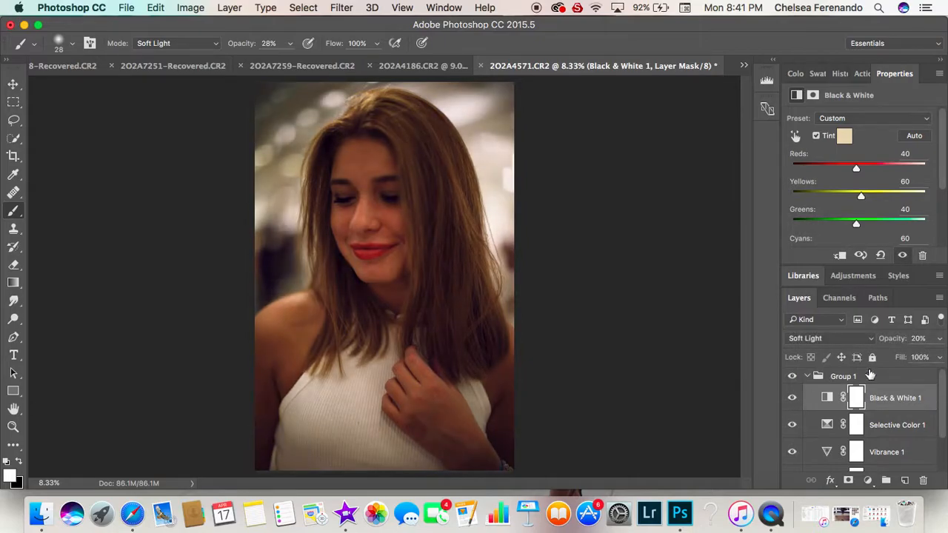
- Lower the Black & White 1 layer's opacity to 13% and compare the portrait with Group 1 off and on
left_click(939, 338)
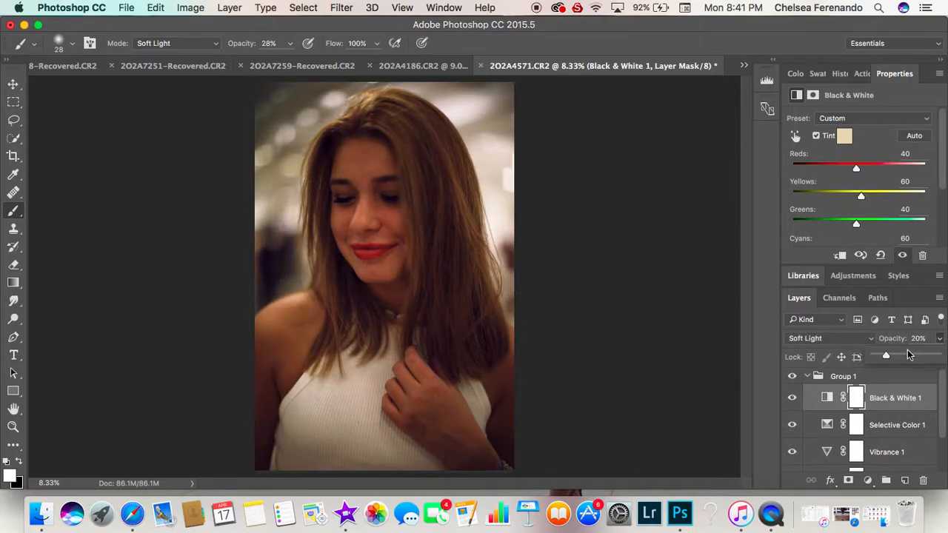
left_click_drag(886, 358, 882, 362)
left_click(793, 377)
left_click(793, 377)
left_click(793, 377)
left_click(794, 377)
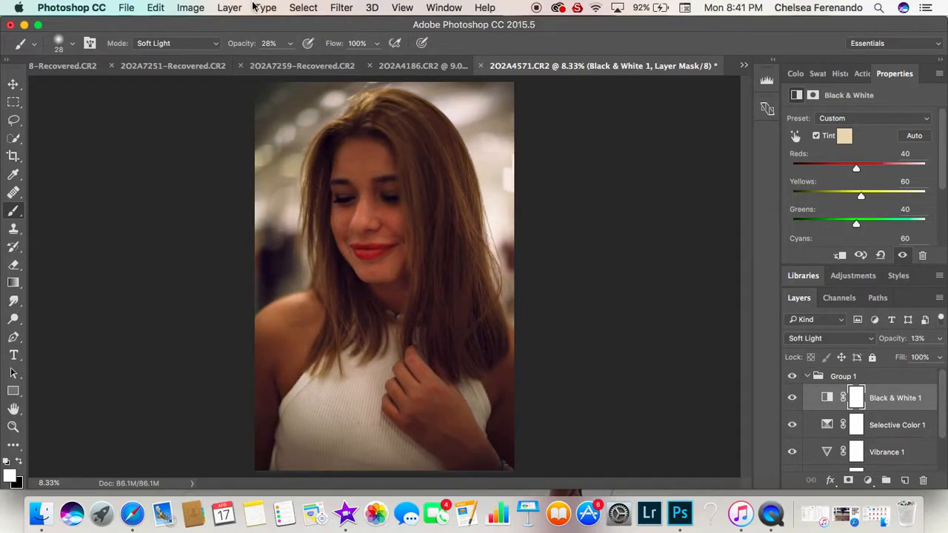
- Add a Curves adjustment layer above the Black & White 1 layer, keeping the default name and options
left_click(231, 8)
mouse_move(314, 182)
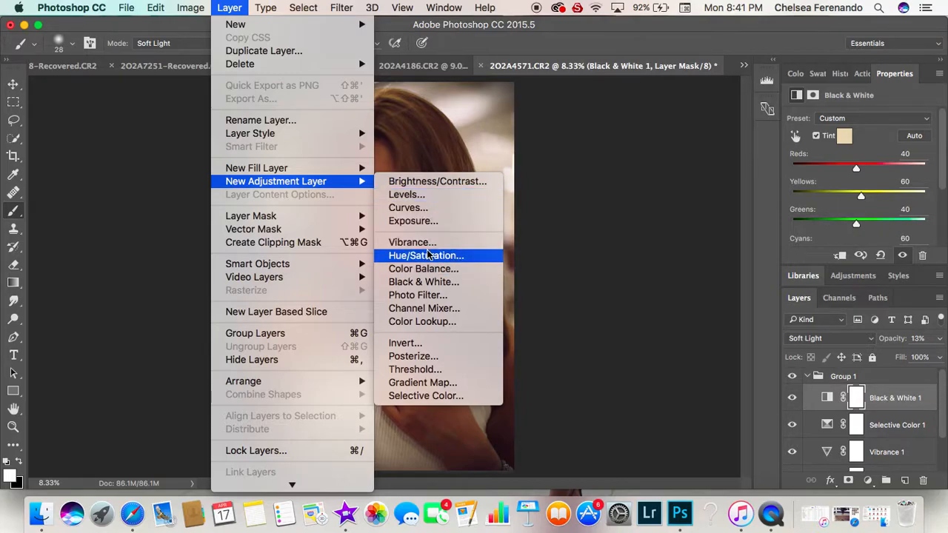
left_click(429, 210)
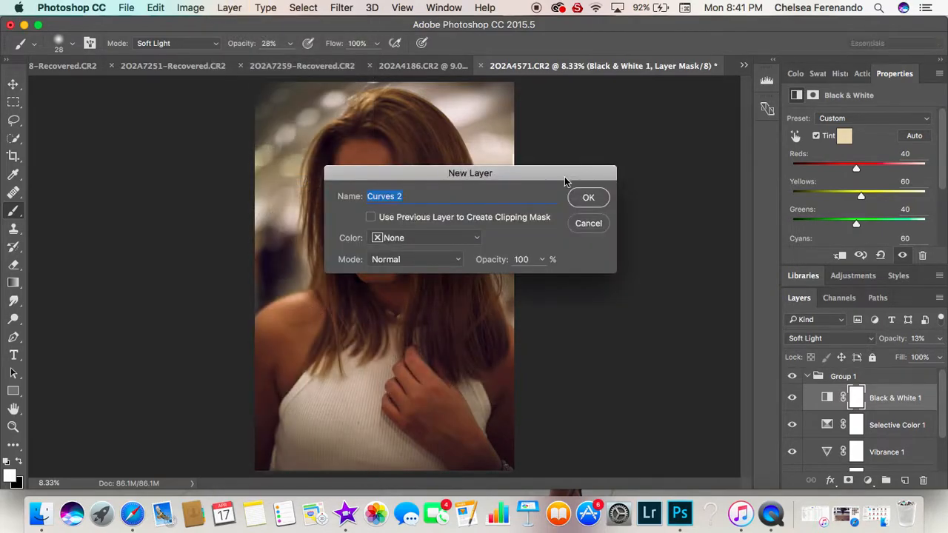
left_click(598, 197)
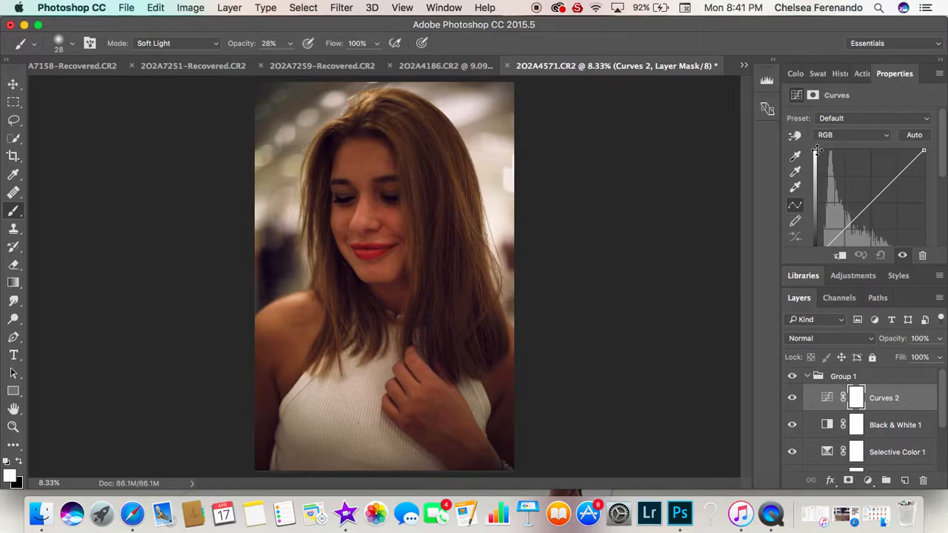
- Try the beach preset on the Curves 2 layer with the layer's opacity at 95%
left_click(861, 120)
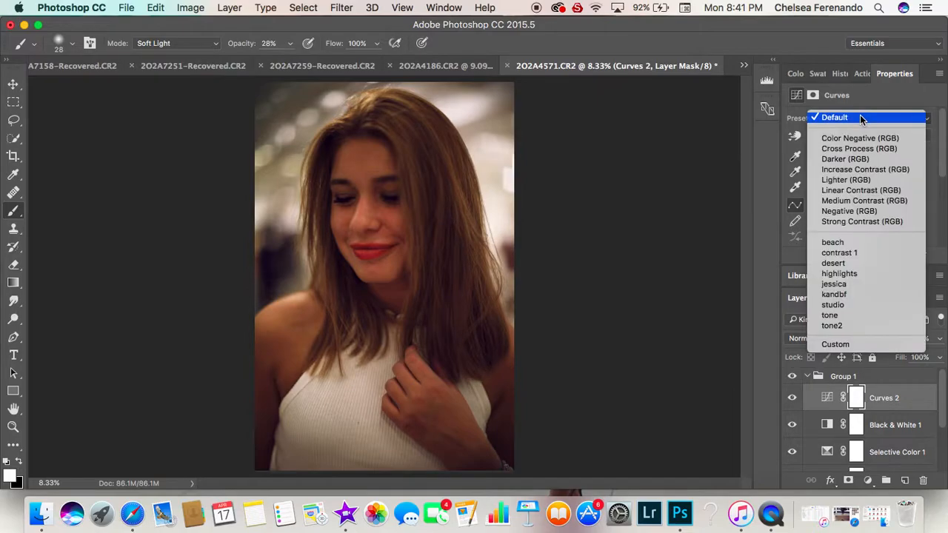
left_click(848, 243)
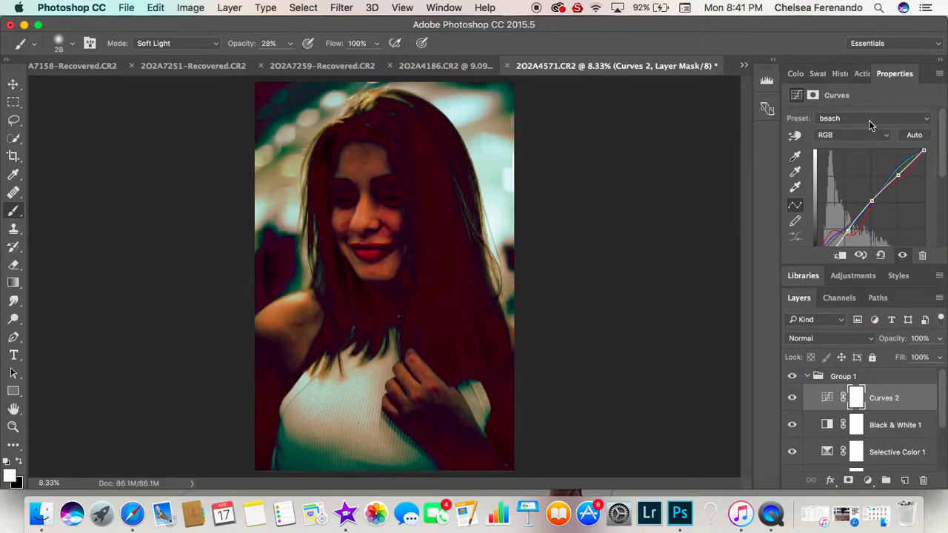
left_click(940, 357)
left_click_drag(894, 359, 935, 358)
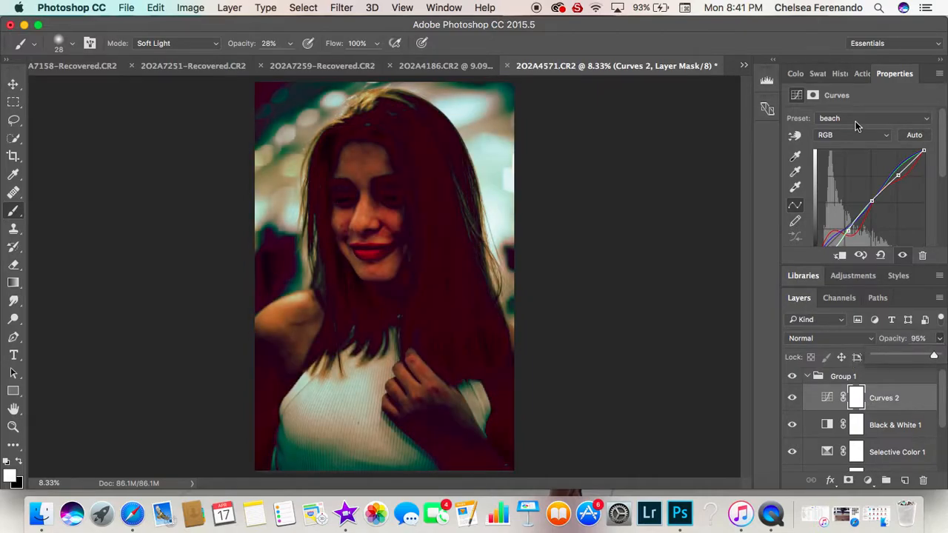
- Switch Curves 2 to the desert preset at 38% opacity and compare the portrait with the layer off and on
left_click(856, 123)
left_click(852, 141)
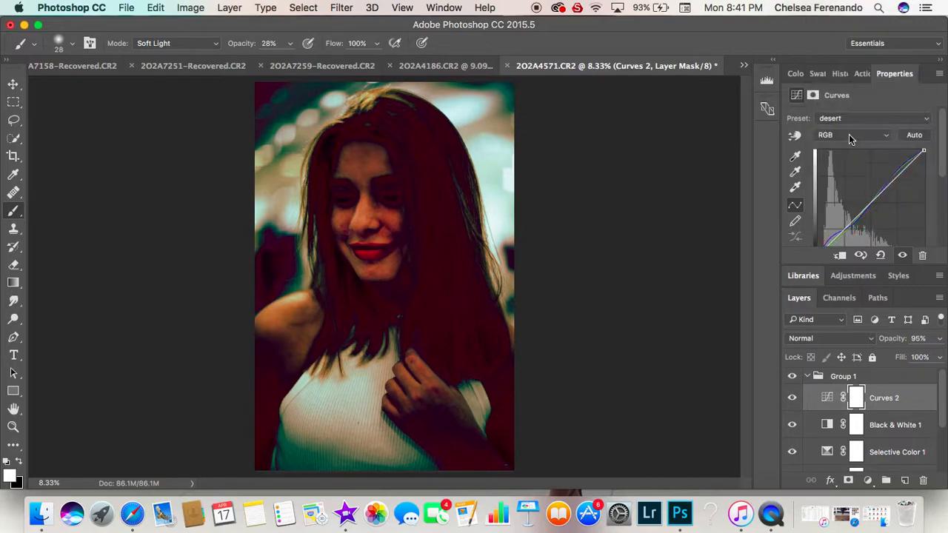
left_click(940, 339)
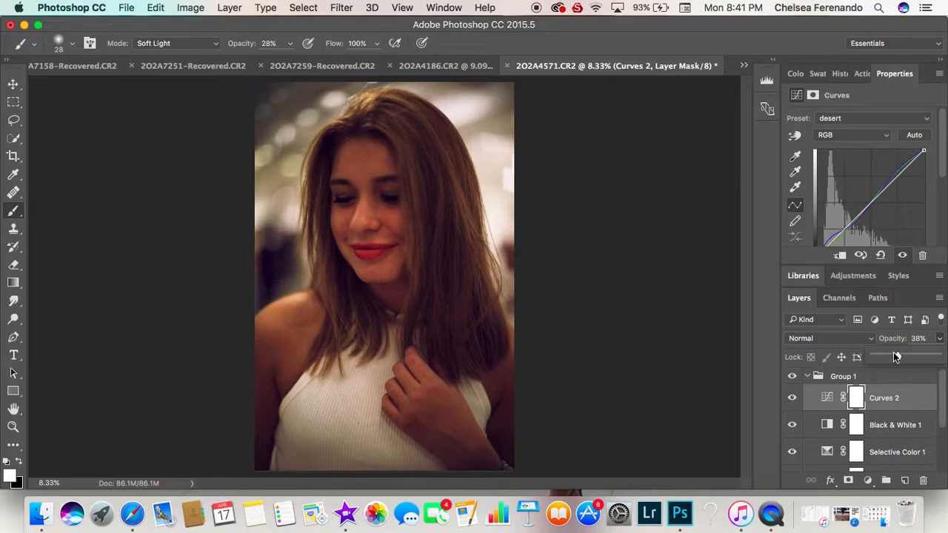
left_click(792, 399)
left_click(792, 399)
left_click(792, 398)
left_click(792, 399)
- Set the Curves 2 layer's opacity to 42% and toggle its visibility to compare the portrait
left_click(940, 339)
left_click_drag(902, 354, 901, 357)
left_click(794, 398)
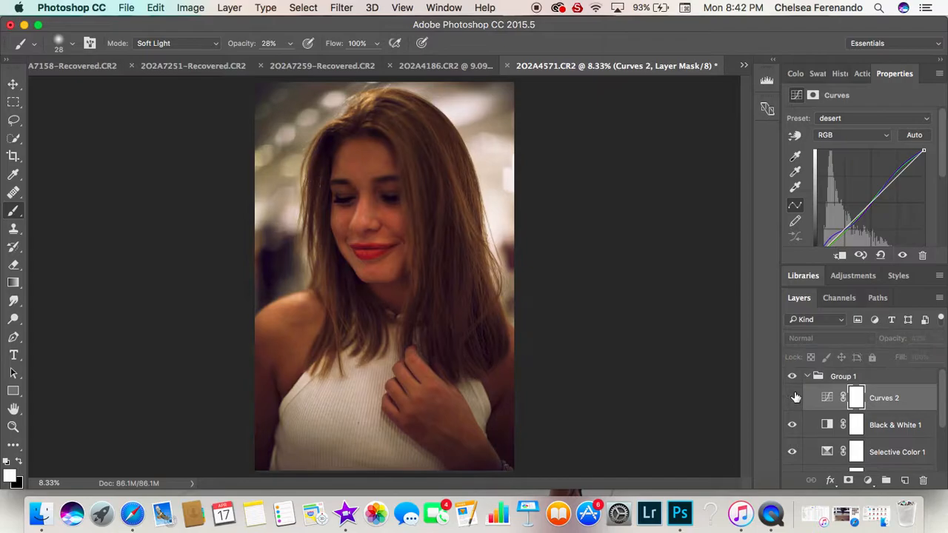
left_click(794, 398)
left_click(794, 398)
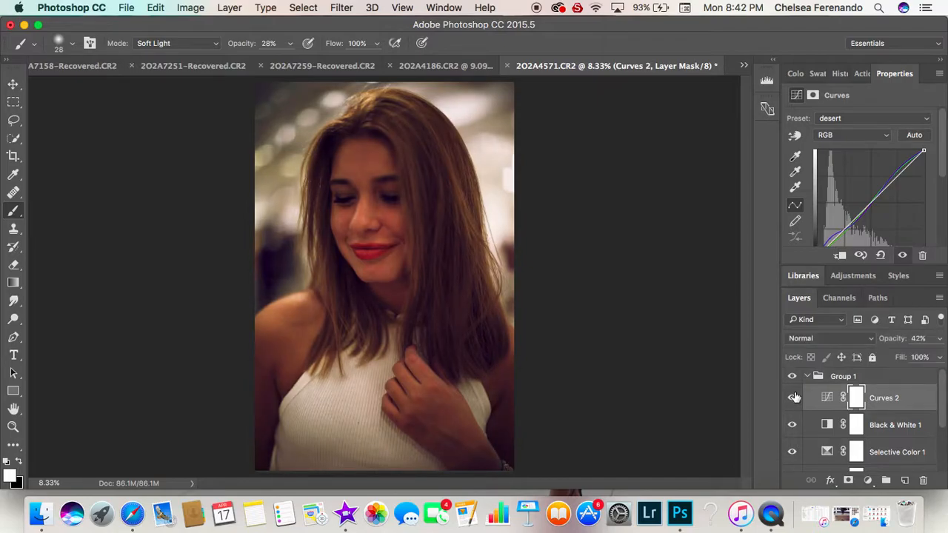
- Try the studio, tone and tone2 presets on Curves 2, and reset the adjustment to its default curve
left_click(910, 120)
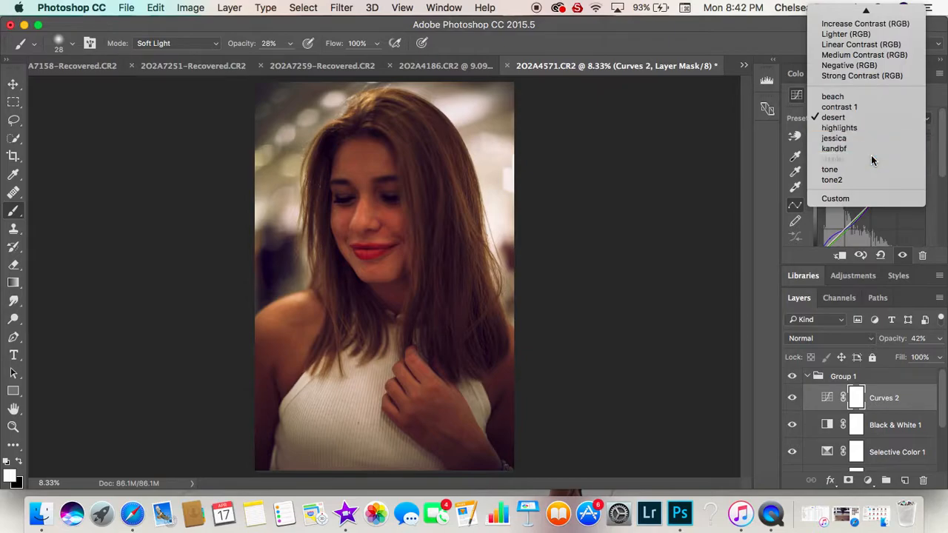
left_click(871, 157)
left_click(893, 117)
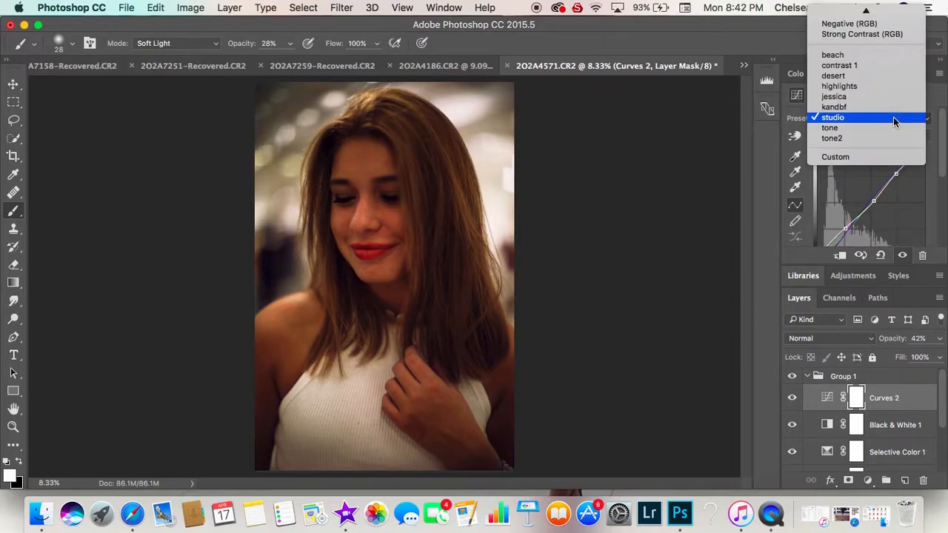
left_click(876, 127)
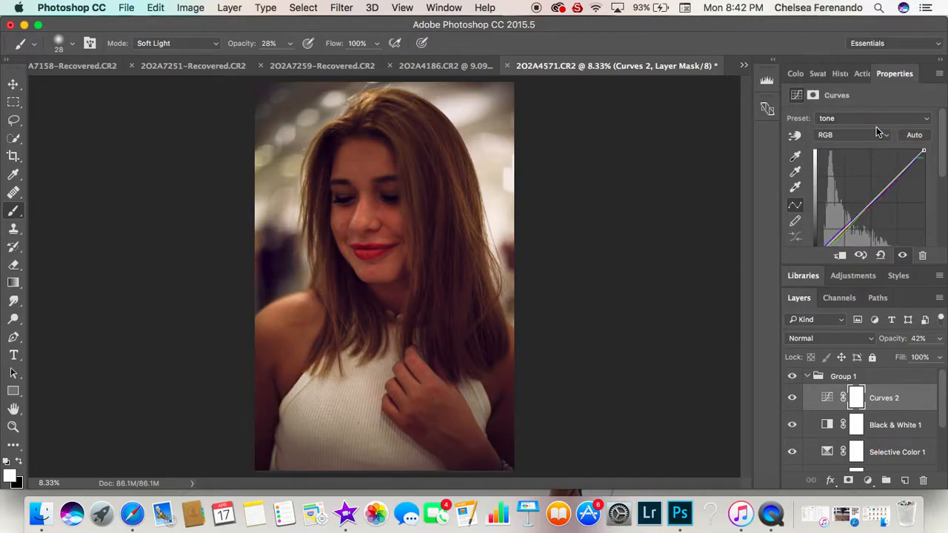
left_click(882, 116)
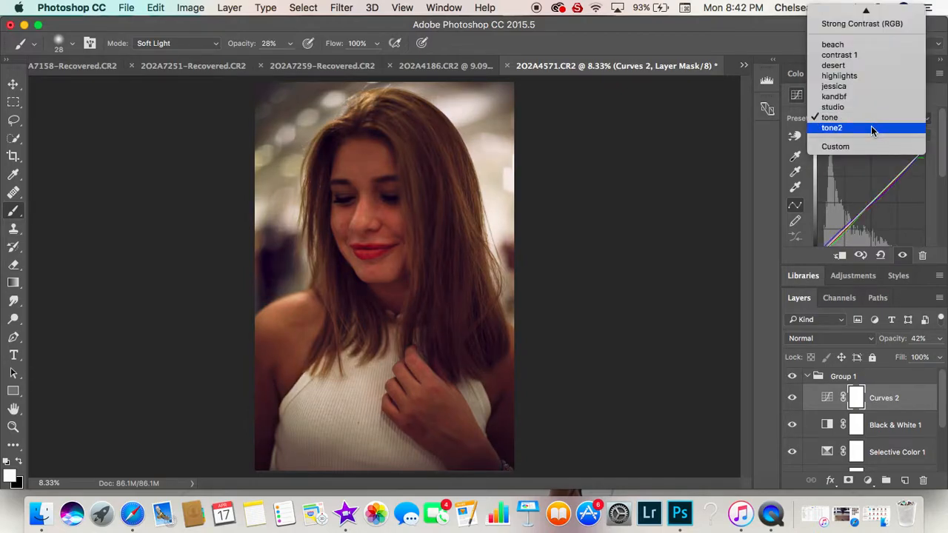
left_click(871, 127)
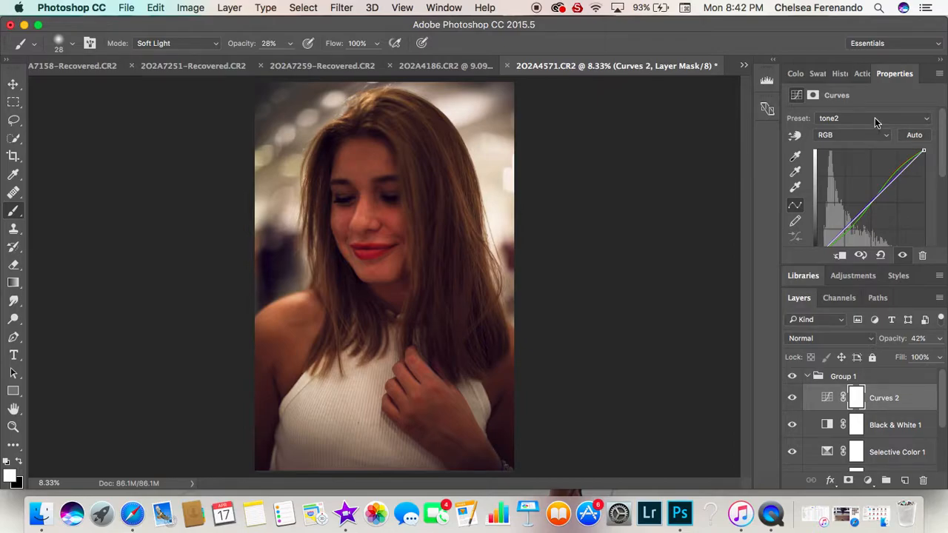
left_click(875, 118)
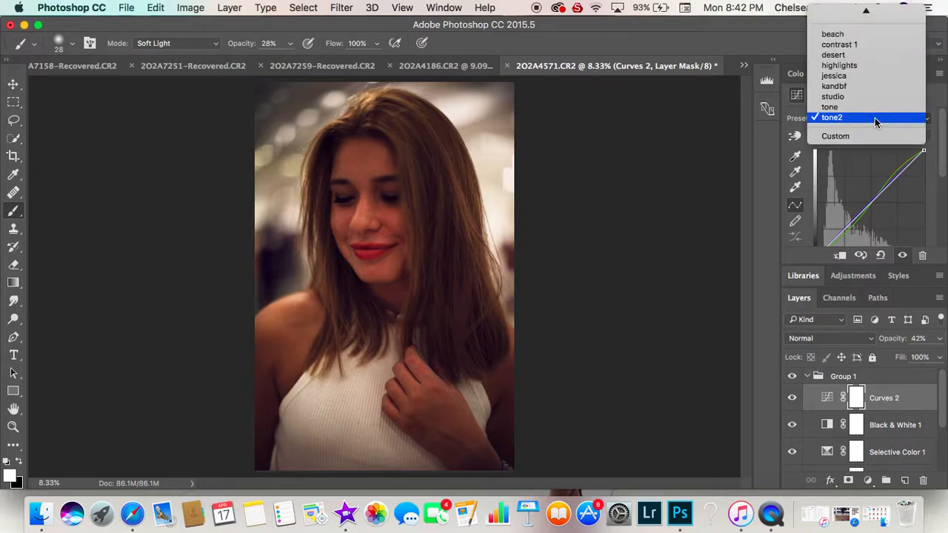
left_click(882, 267)
left_click(882, 256)
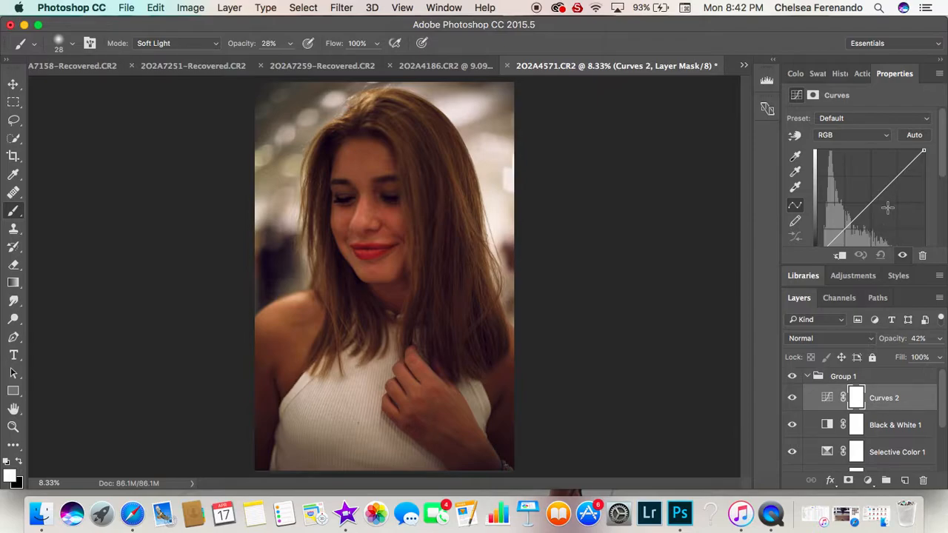
- Shape the red channel of Curves 2 with a midtone anchor, slightly lowered highlights and a shadow point
left_click(886, 135)
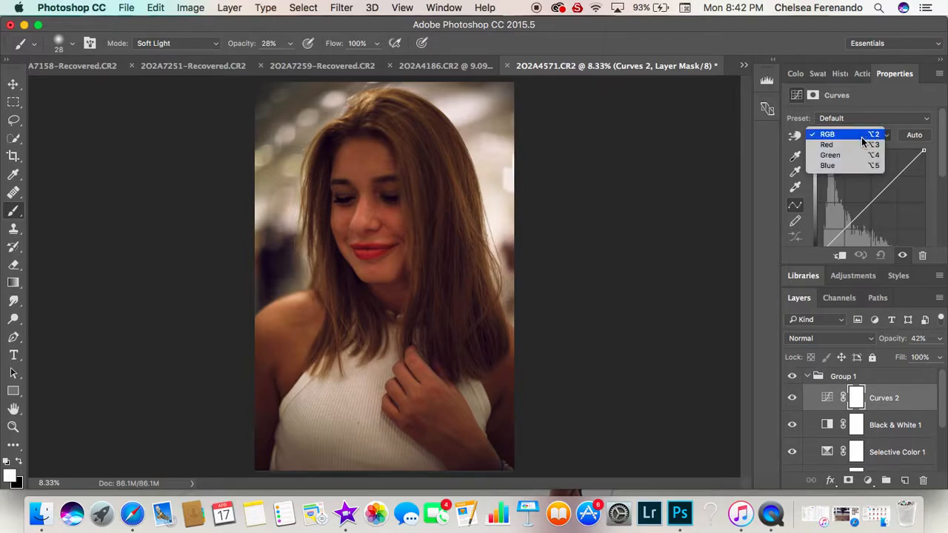
left_click(852, 145)
left_click(875, 201)
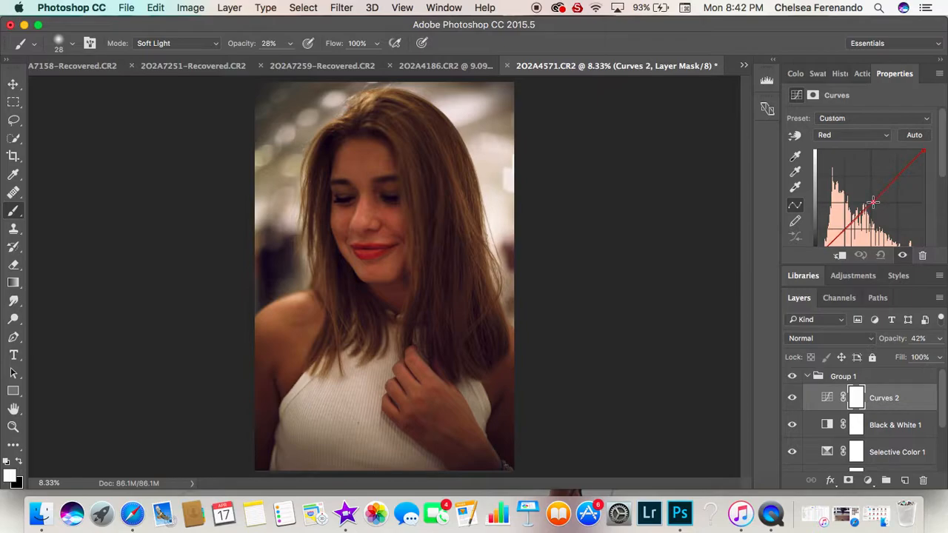
mouse_move(901, 177)
left_mouse_down()
mouse_move(899, 169)
mouse_move(911, 184)
mouse_move(904, 176)
left_mouse_up()
left_click_drag(843, 226, 844, 228)
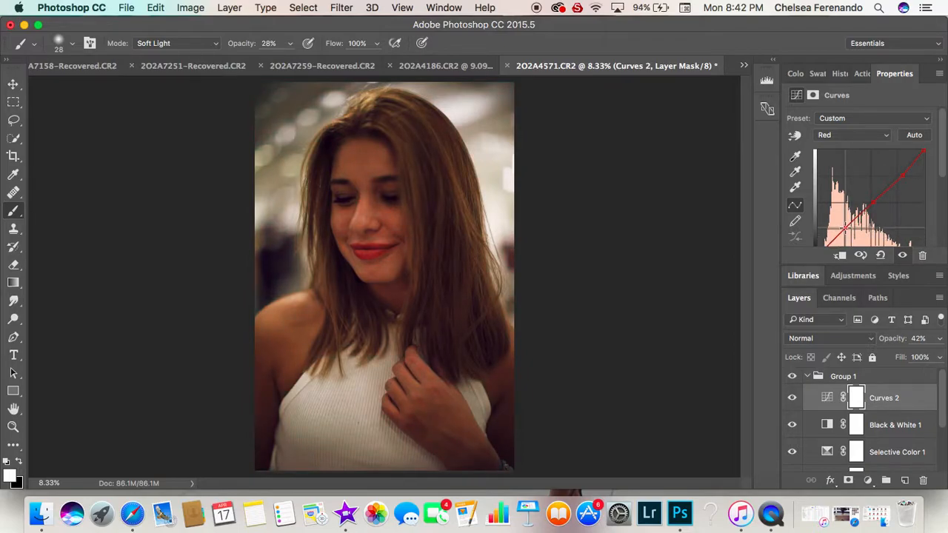
- Compare the portrait with Curves 2 off and on, and reset the red channel adjustment
left_click(793, 398)
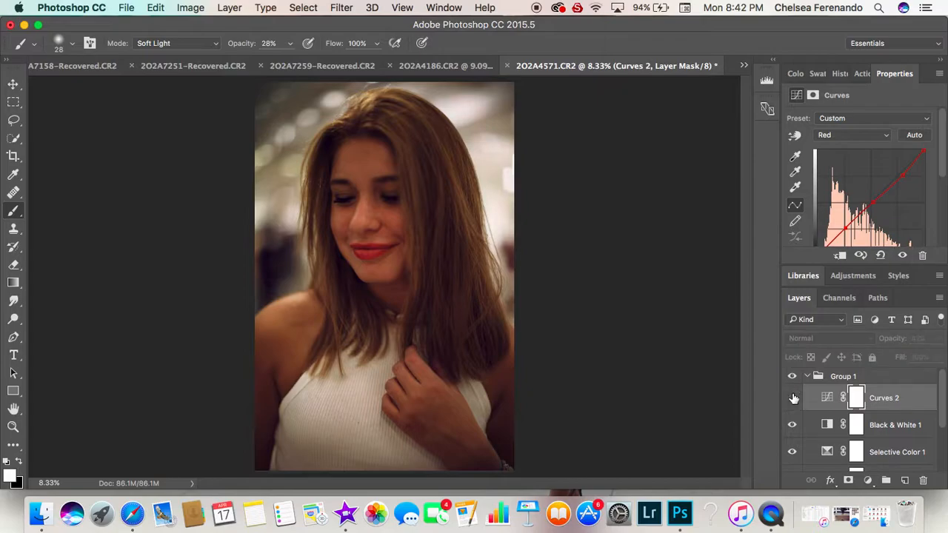
left_click(792, 398)
left_click(793, 398)
left_click(792, 398)
left_click(793, 397)
left_click(793, 398)
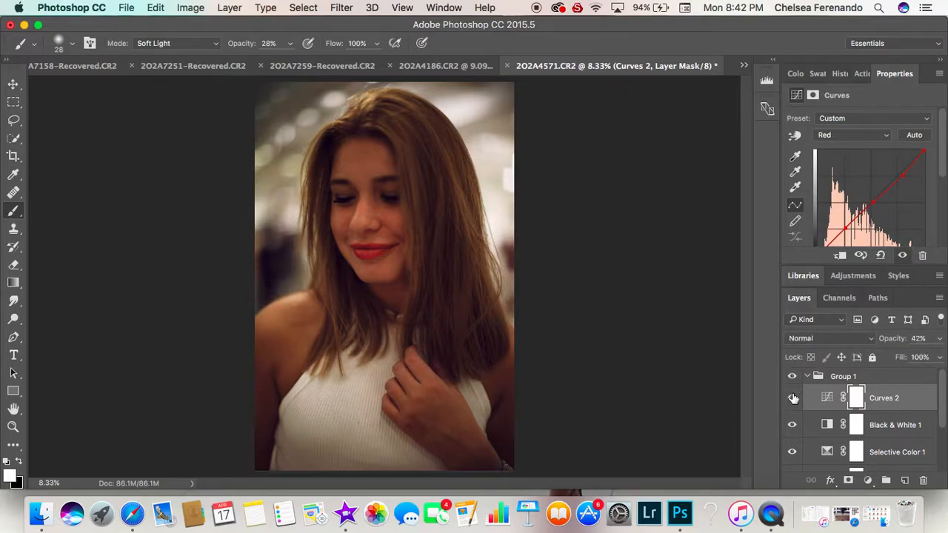
left_click(881, 255)
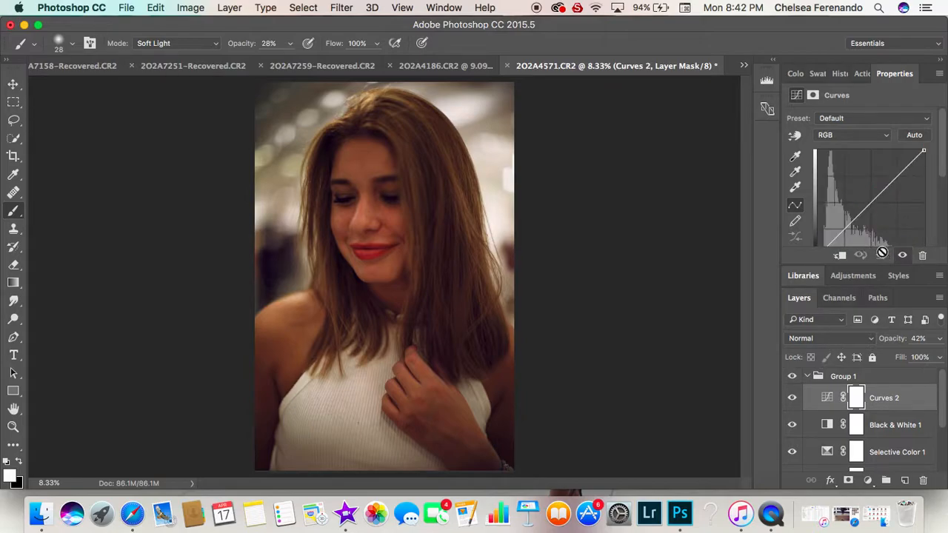
- Try anchoring the midtones and lowering the highlights of the Curves 2 green channel, and reset the adjustment
left_click(872, 136)
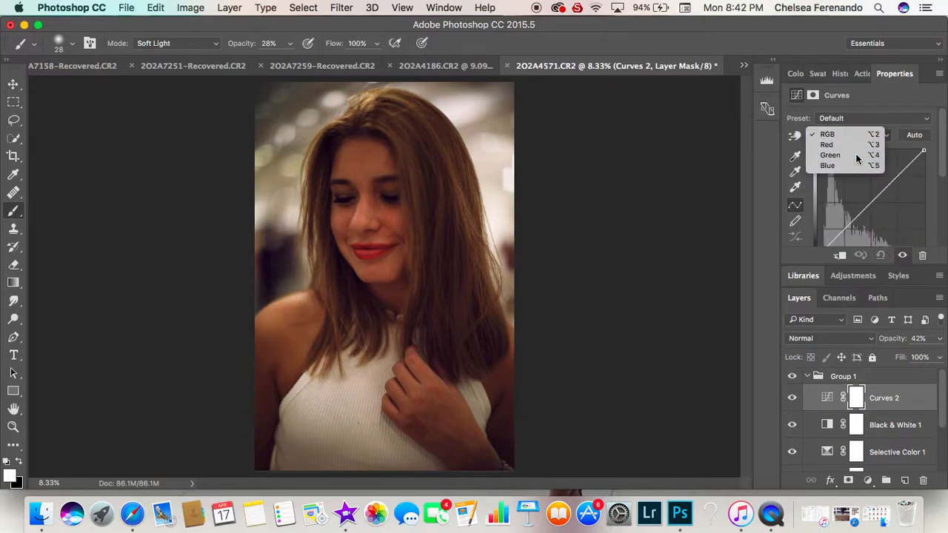
left_click(855, 154)
mouse_move(872, 202)
left_mouse_down()
mouse_move(869, 191)
mouse_move(872, 203)
left_mouse_up()
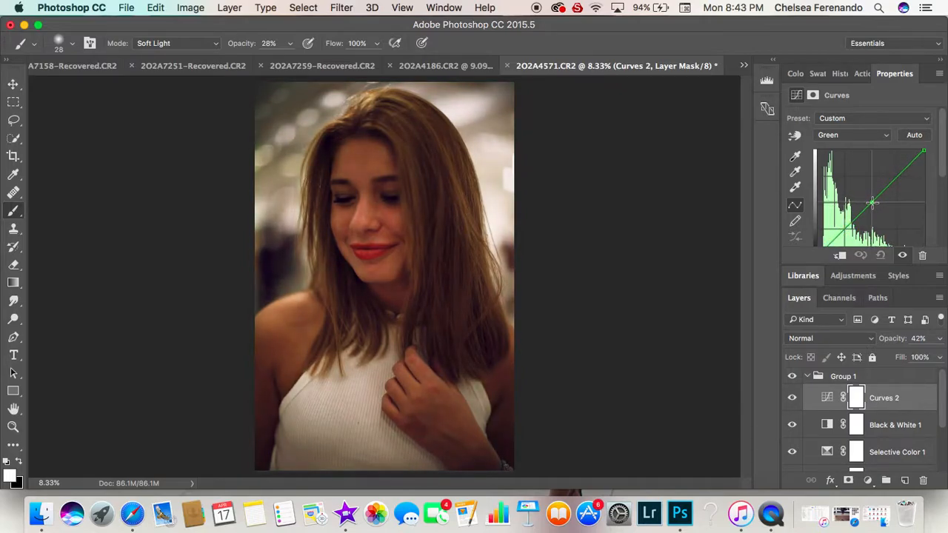
mouse_move(910, 165)
left_mouse_down()
mouse_move(911, 179)
mouse_move(904, 176)
left_mouse_up()
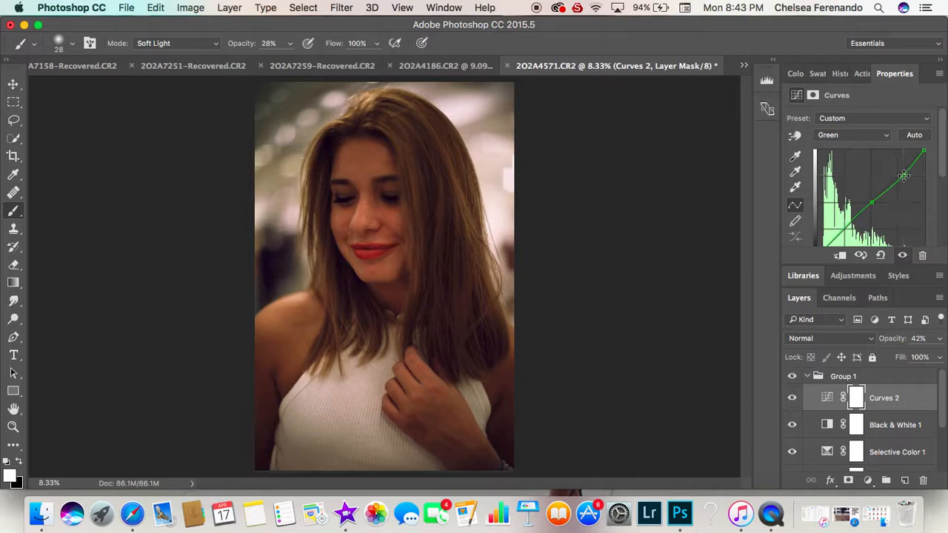
left_click(882, 254)
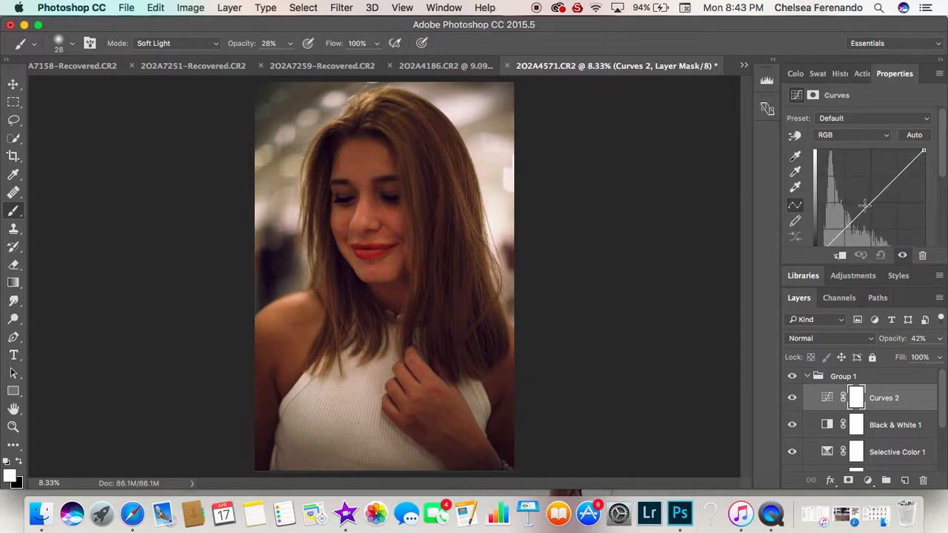
- Shape the blue channel of Curves 2 with a midtone anchor, lowered highlights and slightly raised shadows
left_click(861, 135)
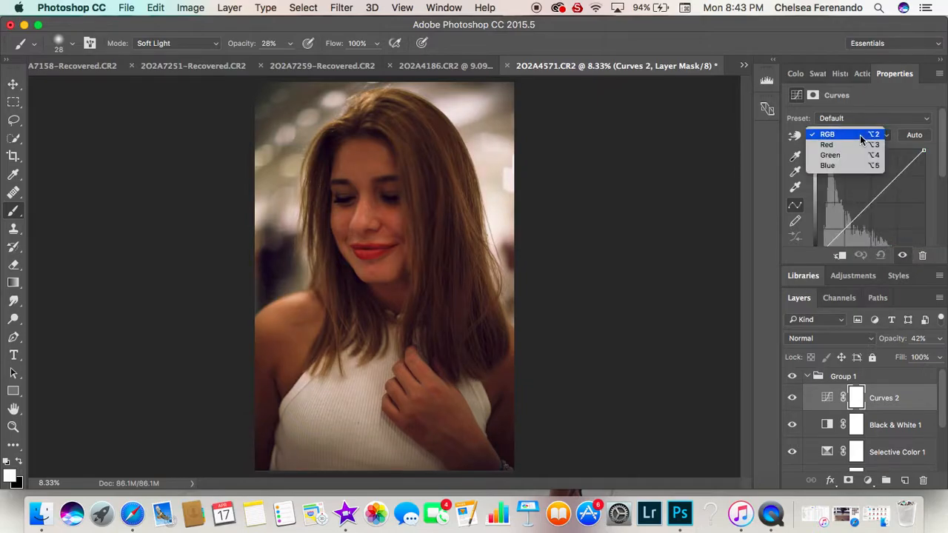
left_click(852, 167)
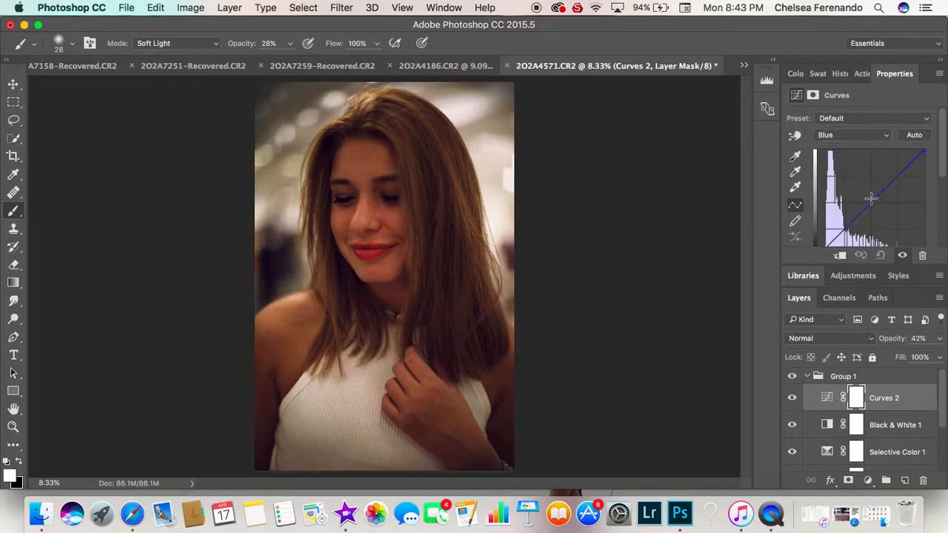
left_click_drag(876, 197, 899, 182)
left_click_drag(846, 222, 845, 220)
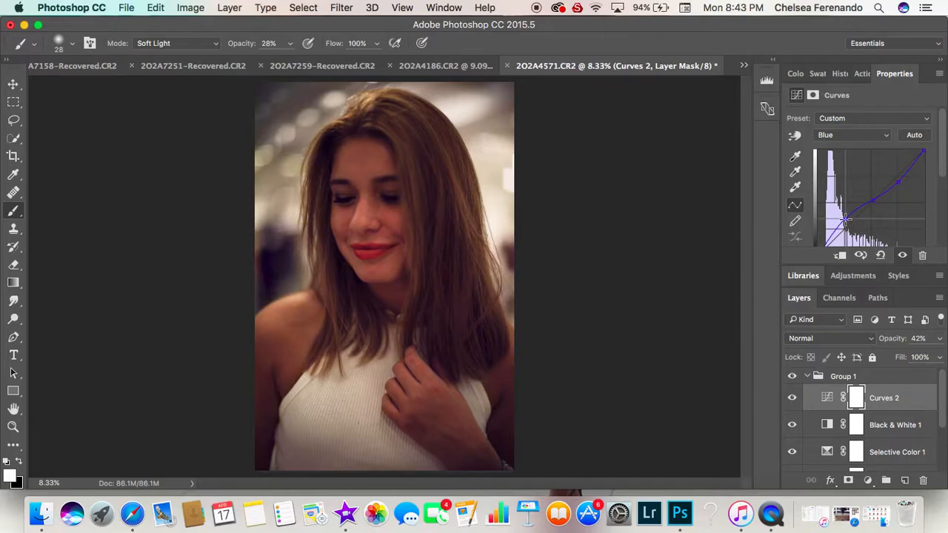
left_click_drag(845, 220, 848, 222)
- Compare the portrait with the Curves 2 layer and Group 1 off and on, and inspect the face up close
left_click(793, 399)
left_click(793, 400)
left_click(793, 400)
left_click(793, 400)
left_click(794, 378)
left_click(794, 377)
left_click(793, 378)
left_click(793, 377)
scroll(560, 298, "down", 1)
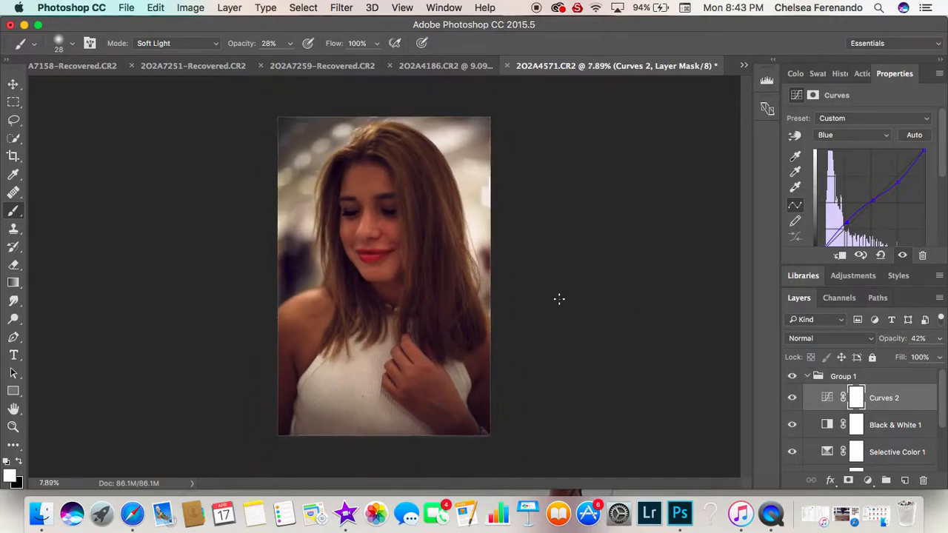
scroll(558, 299, "up", 3)
scroll(518, 300, "up", 5)
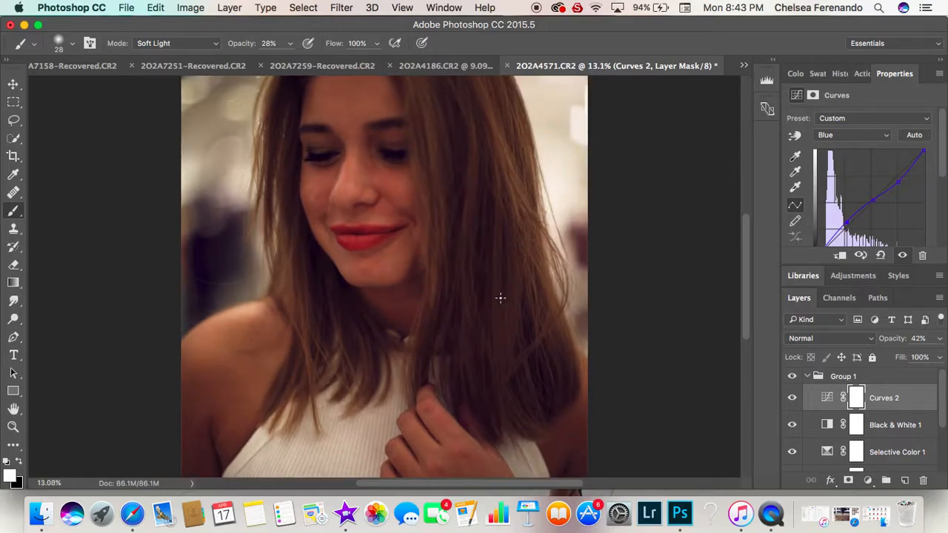
scroll(548, 319, "up", 3)
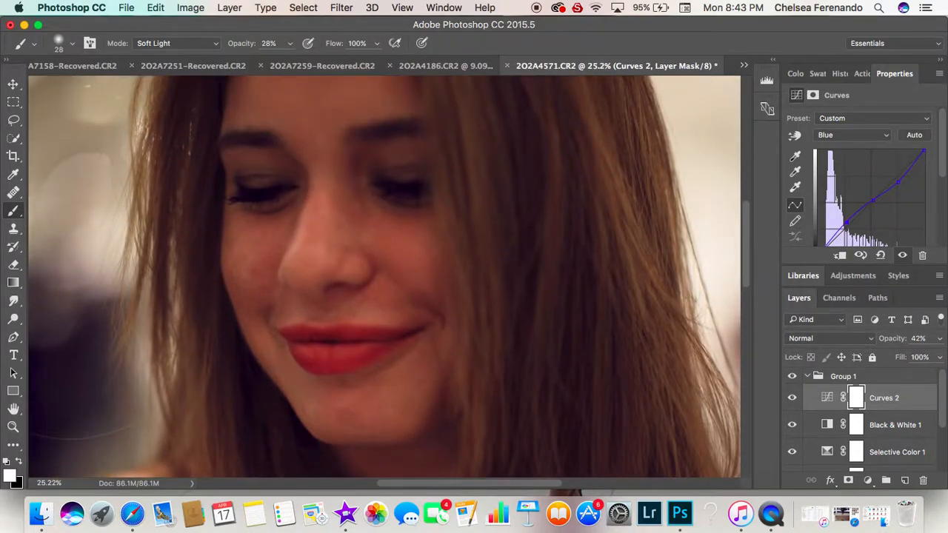
scroll(545, 321, "down", 8)
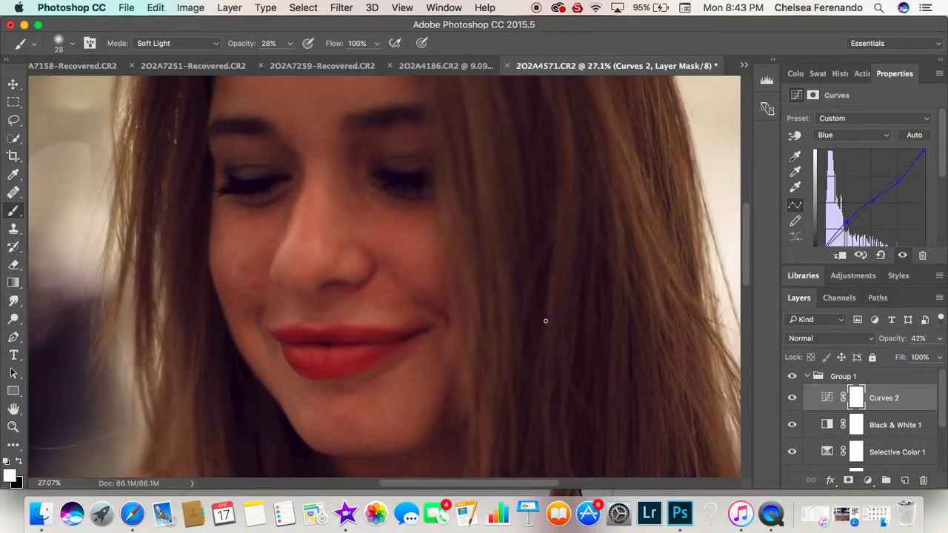
scroll(546, 320, "down", 4)
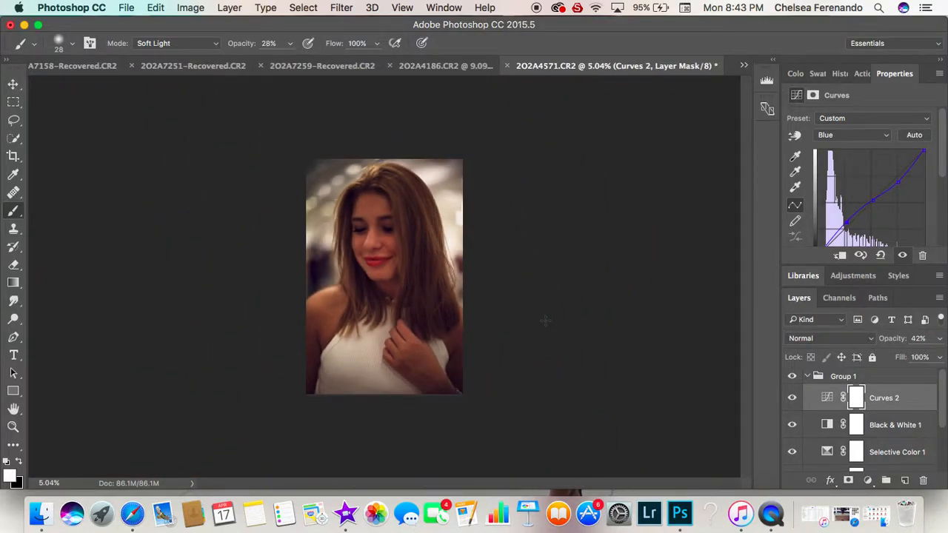
- Compare the whole portrait with all Group 1 adjustments hidden and shown
scroll(539, 320, "up", 4)
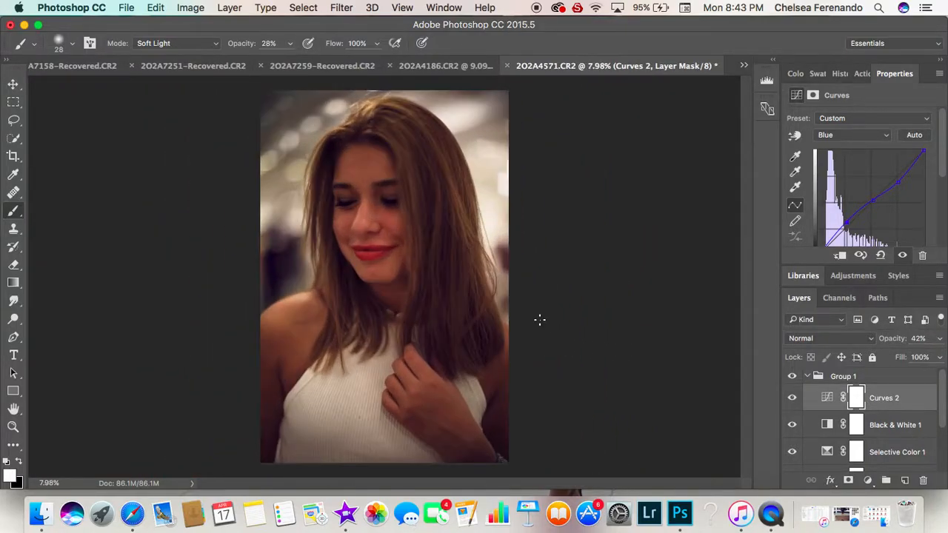
left_click(793, 376)
left_click(793, 377)
left_click(793, 377)
left_click(792, 377)
left_click(792, 376)
left_click(792, 376)
- Add a Curves 3 adjustment layer above Curves 2 and slightly raise the midtones of its RGB curve
left_click(230, 8)
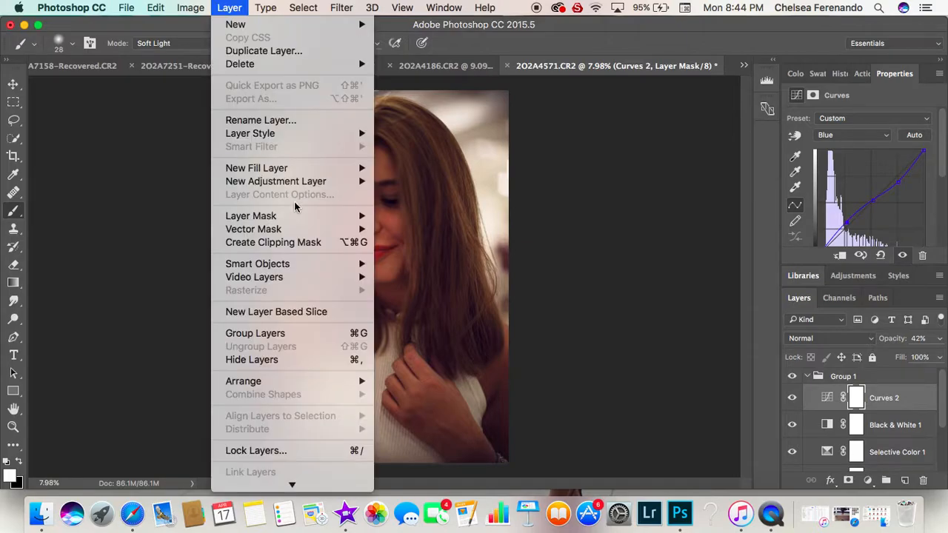
mouse_move(300, 184)
left_click(408, 208)
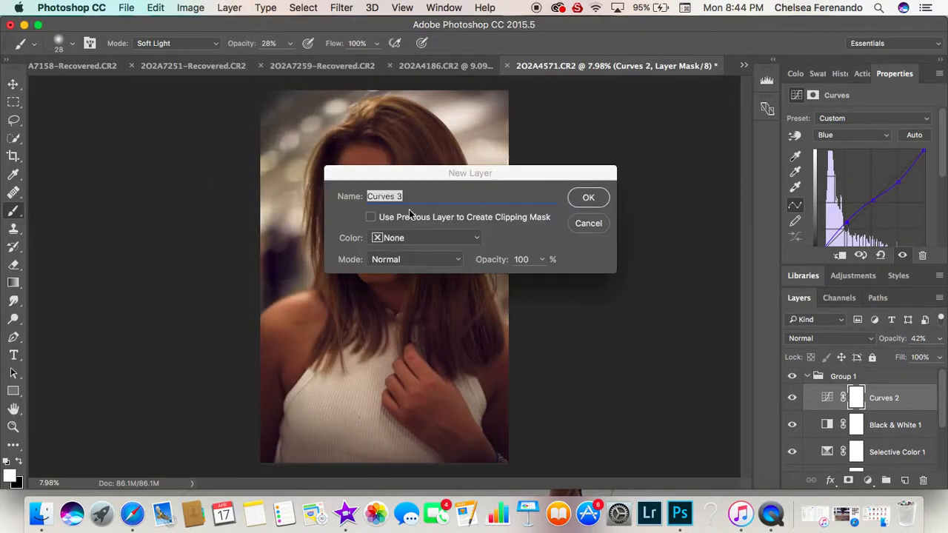
left_click(587, 197)
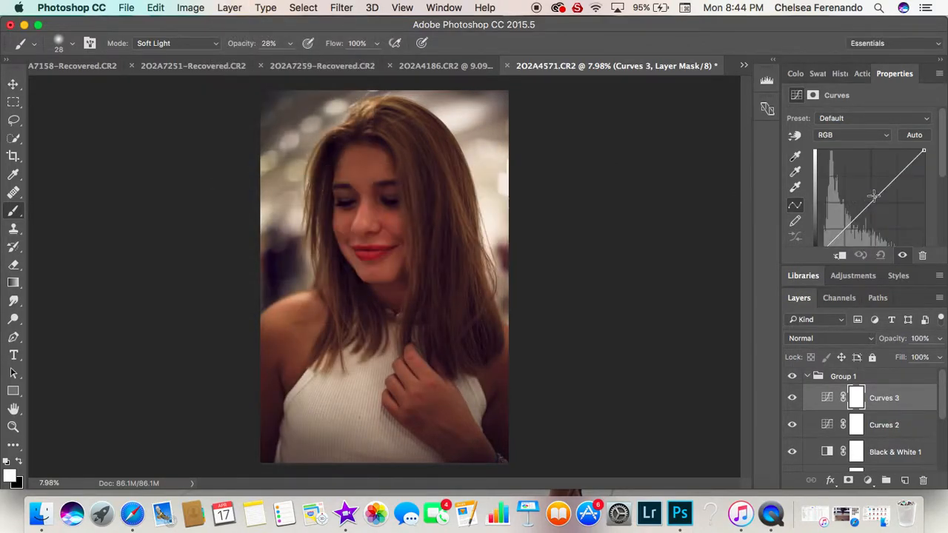
left_click_drag(872, 200, 873, 197)
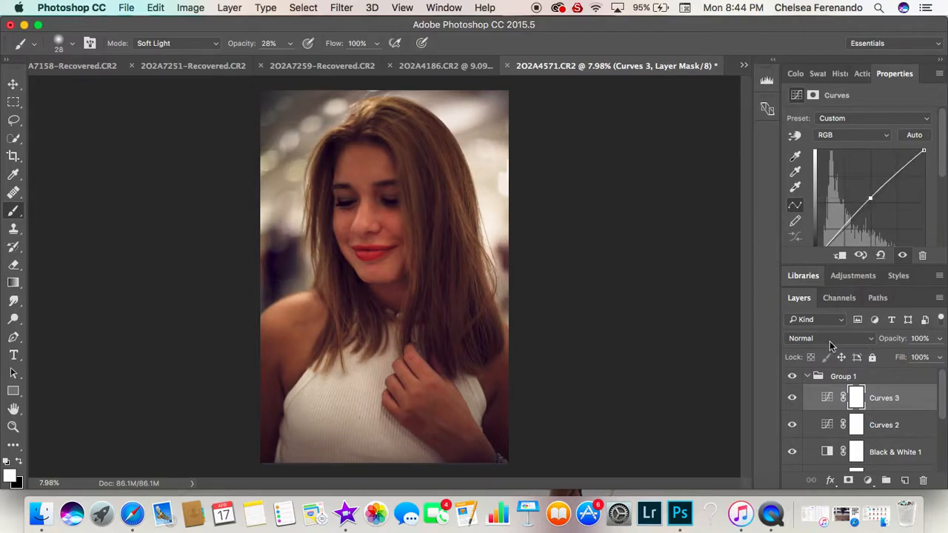
- Compare the portrait with the Curves 3 layer off and on, and with Group 1 off and on
left_click(792, 398)
left_click(792, 399)
left_click(791, 400)
left_click(792, 399)
left_click(793, 378)
left_click(793, 378)
left_click(793, 378)
left_click(794, 378)
- Lower the Curves 3 RGB midtone point slightly and check the portrait with the layer and Group 1 off and on
left_click_drag(872, 198, 872, 201)
left_click(792, 398)
left_click(791, 398)
left_click(794, 380)
left_click(793, 379)
left_click(794, 380)
left_click(794, 380)
- Review the layer stack, compare the portrait with Group 1 off and on, and examine the face and hair up close
scroll(818, 407, "down", 3)
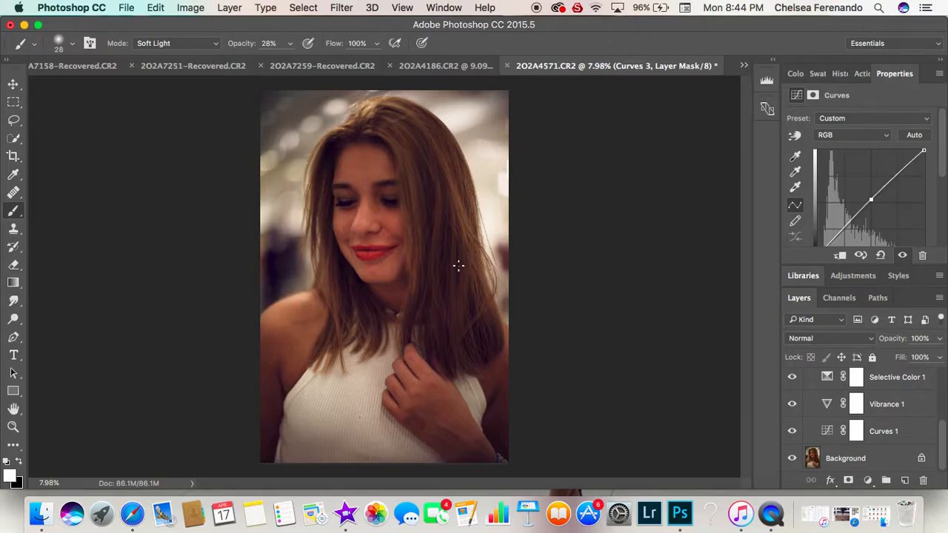
scroll(381, 214, "up", 8)
scroll(381, 214, "up", 5)
scroll(374, 215, "down", 10)
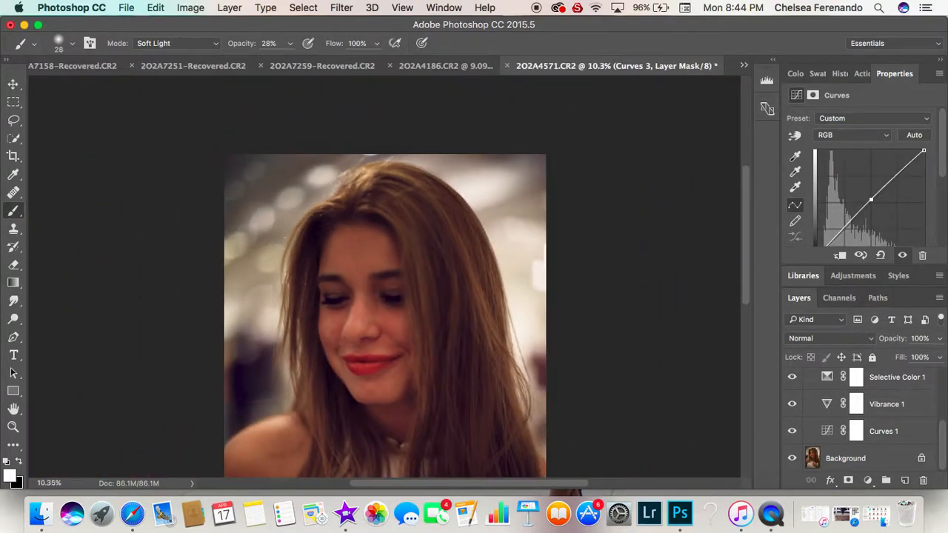
scroll(845, 406, "up", 4)
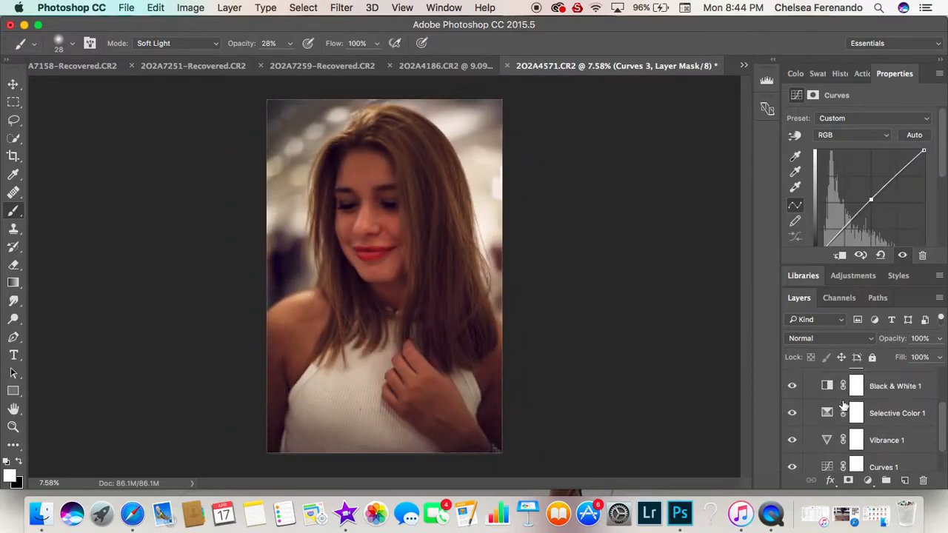
left_click(793, 378)
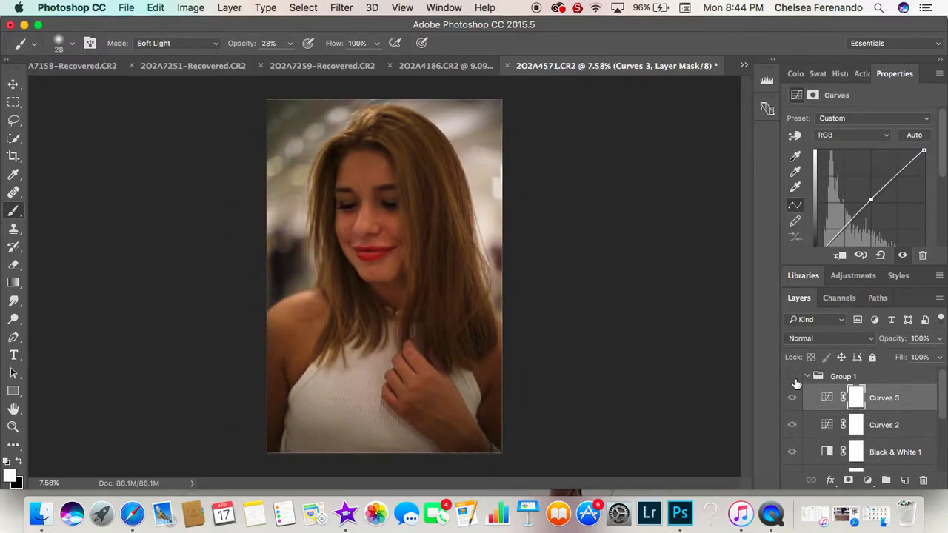
left_click(793, 378)
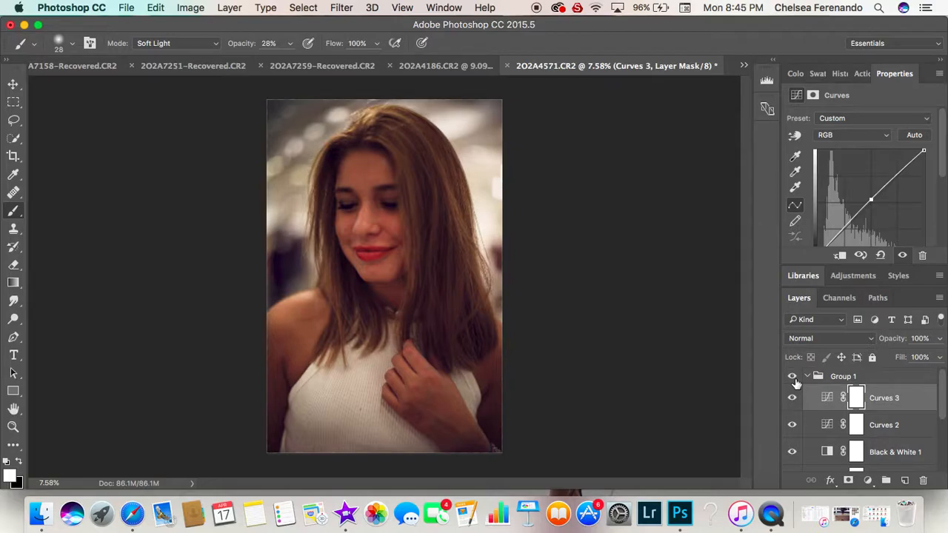
left_click(794, 378)
left_click(794, 378)
scroll(381, 244, "up", 3)
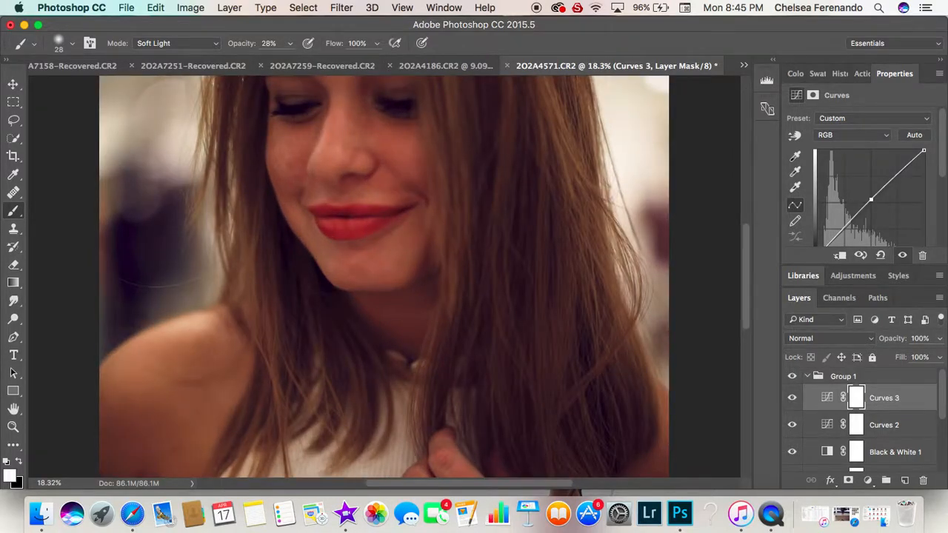
scroll(376, 276, "down", 3)
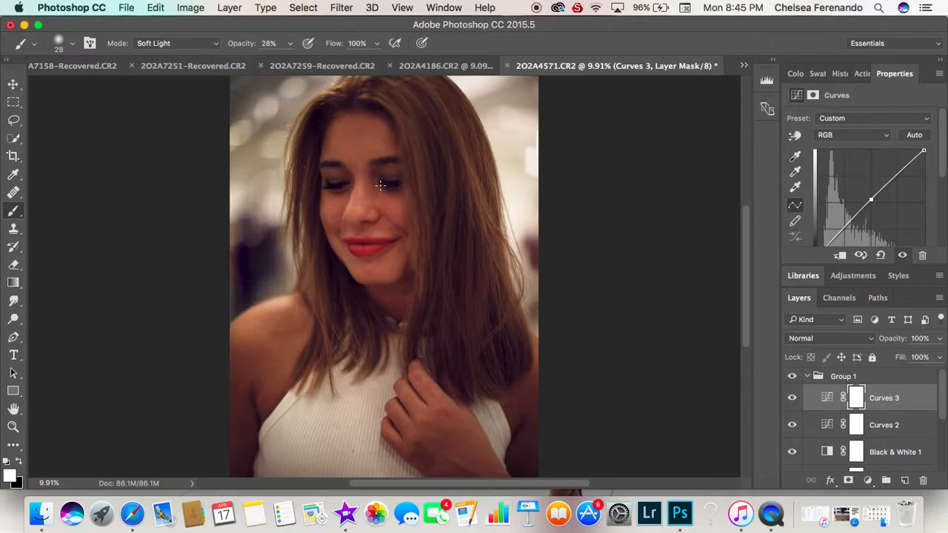
scroll(437, 194, "down", 2)
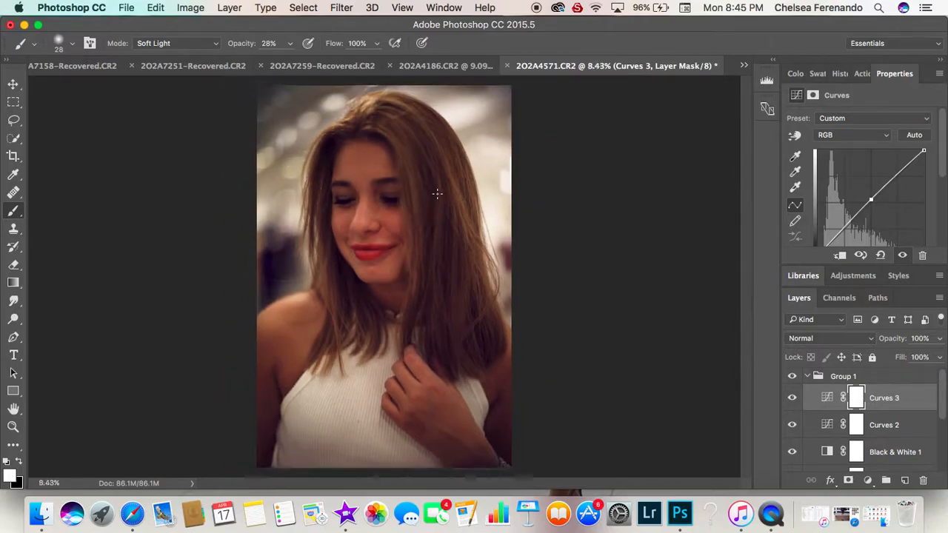